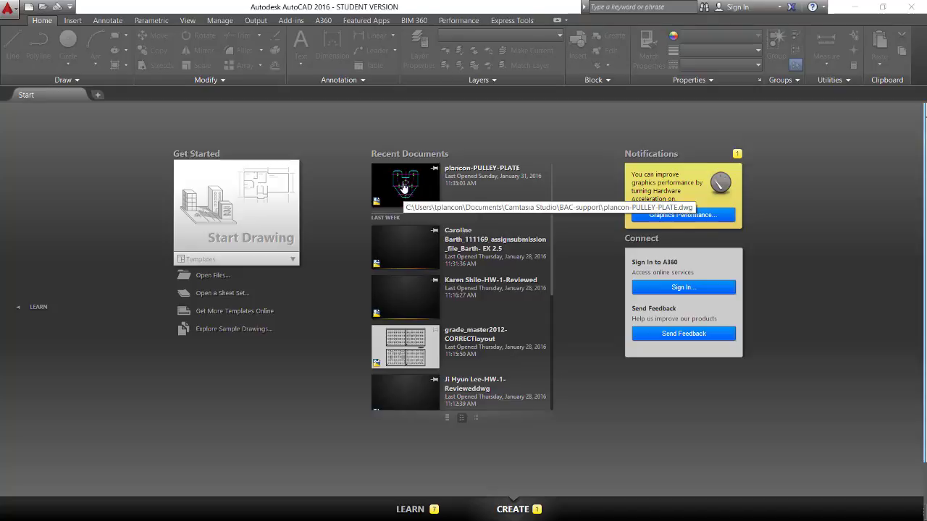
- Open the recent drawing plancon-PULLEY-PLATE and erase all circles with radius .25, filtering the entire drawing with Quick Select
{"action": "left_click", "coordinate": [404, 188]}
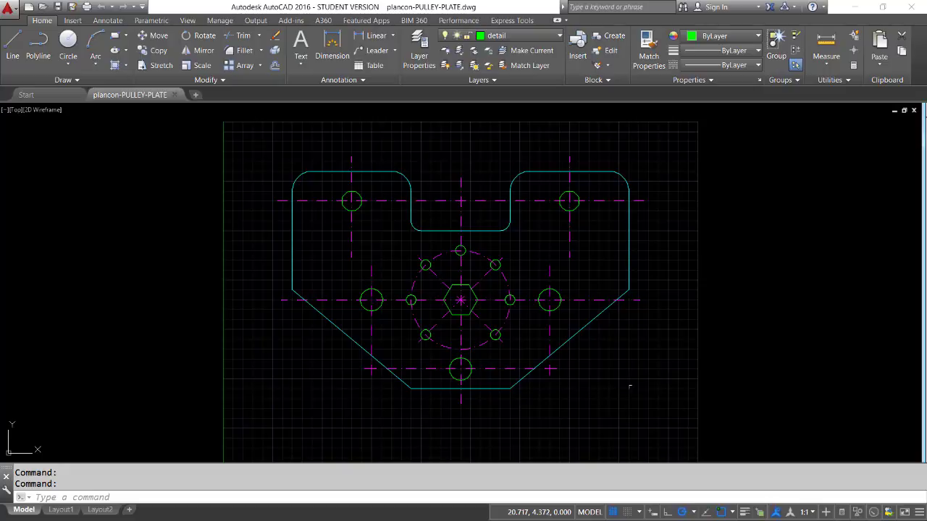
{"action": "right_click", "coordinate": [631, 328]}
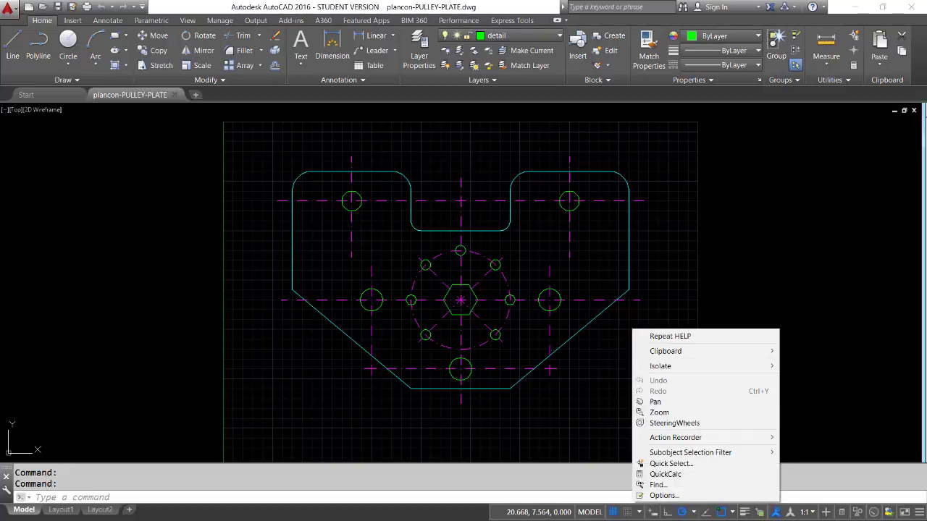
{"action": "left_click", "coordinate": [661, 464]}
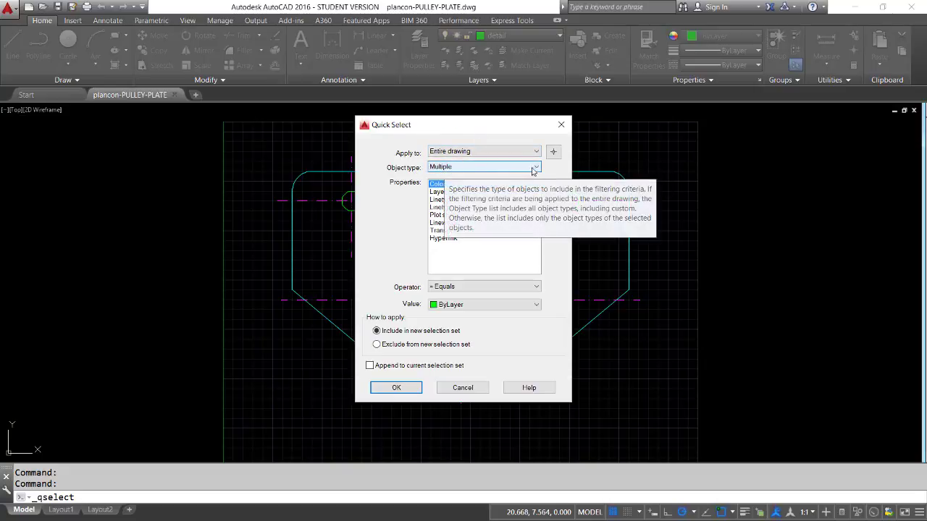
{"action": "left_click", "coordinate": [535, 169]}
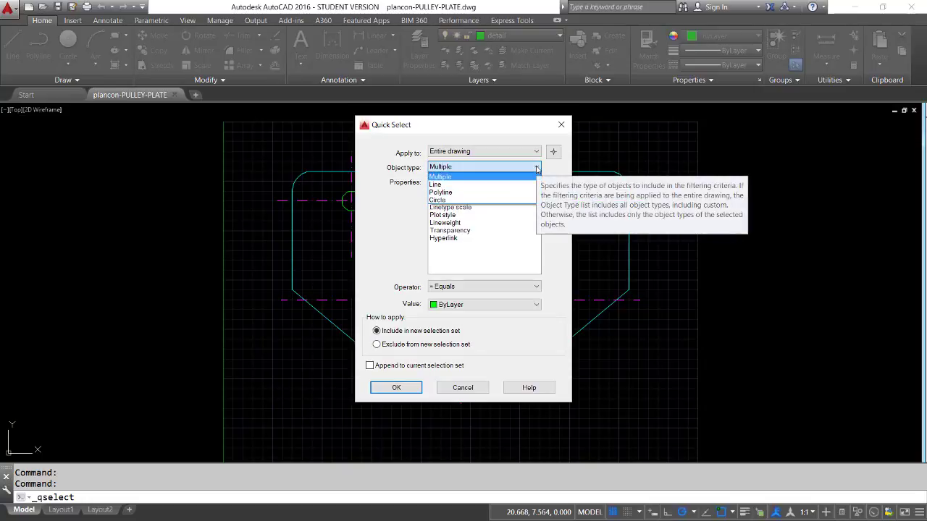
{"action": "left_click", "coordinate": [438, 200]}
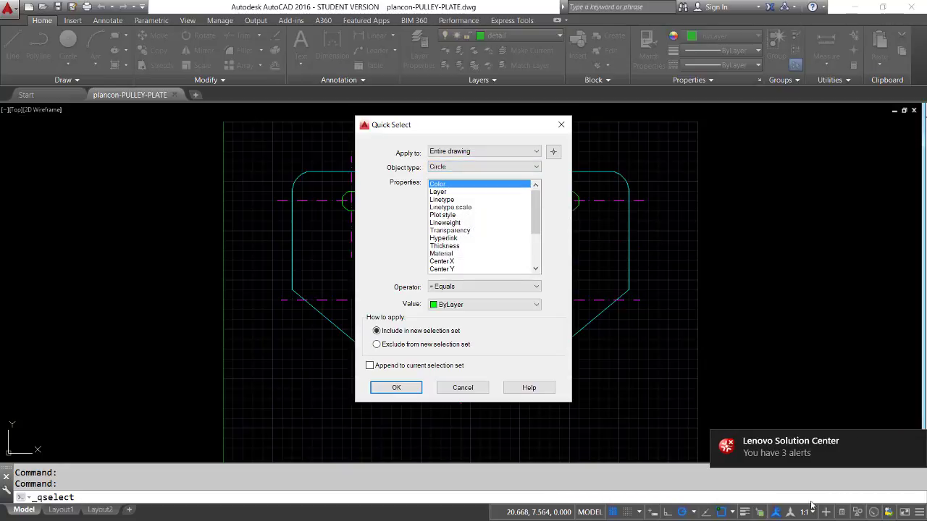
{"action": "left_click", "coordinate": [916, 443]}
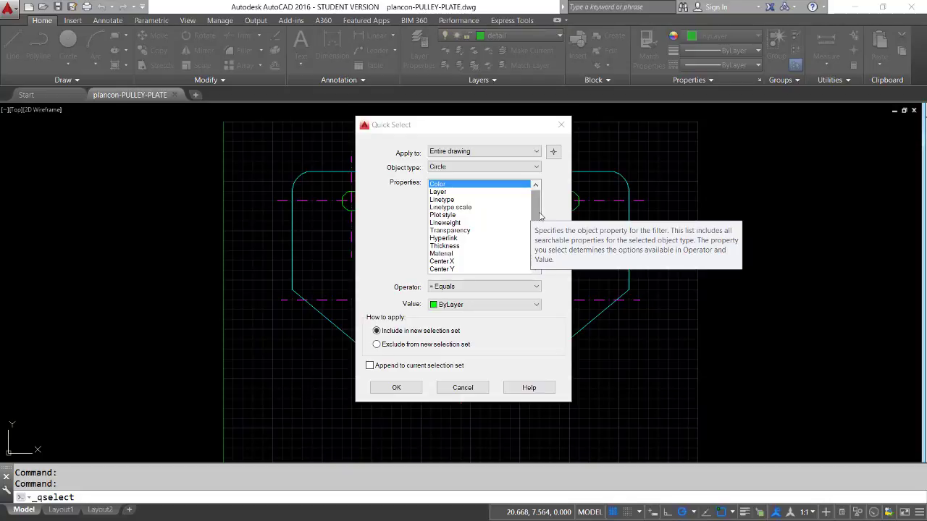
{"action": "left_click_drag", "start_coordinate": [536, 217], "coordinate": [533, 254]}
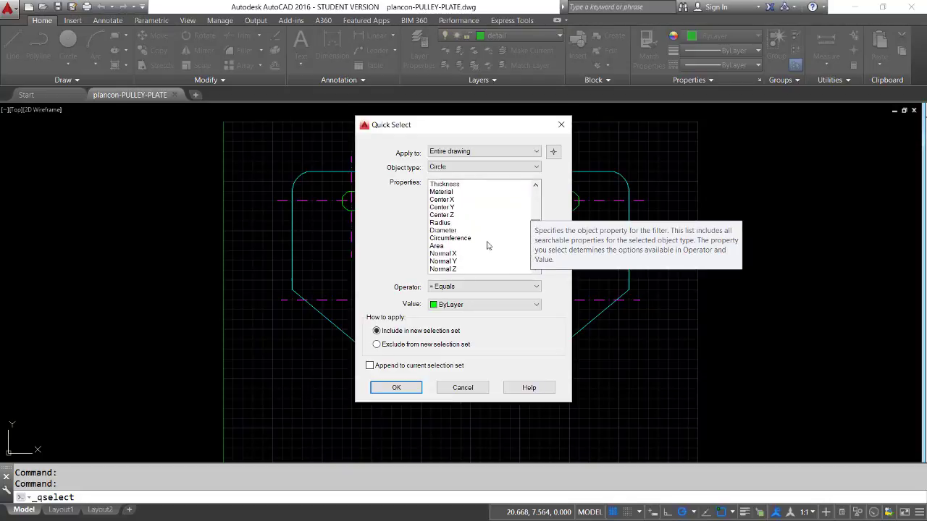
{"action": "left_click", "coordinate": [442, 223]}
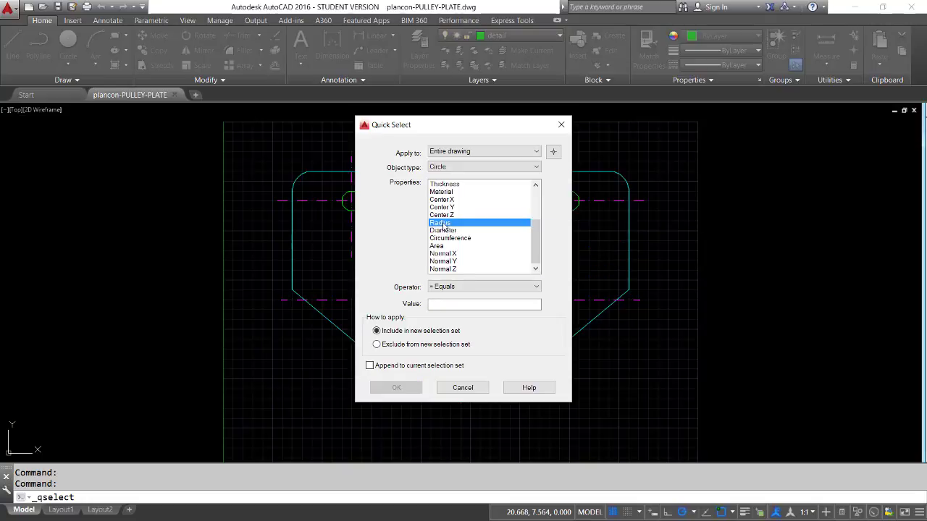
{"action": "left_click", "coordinate": [443, 304]}
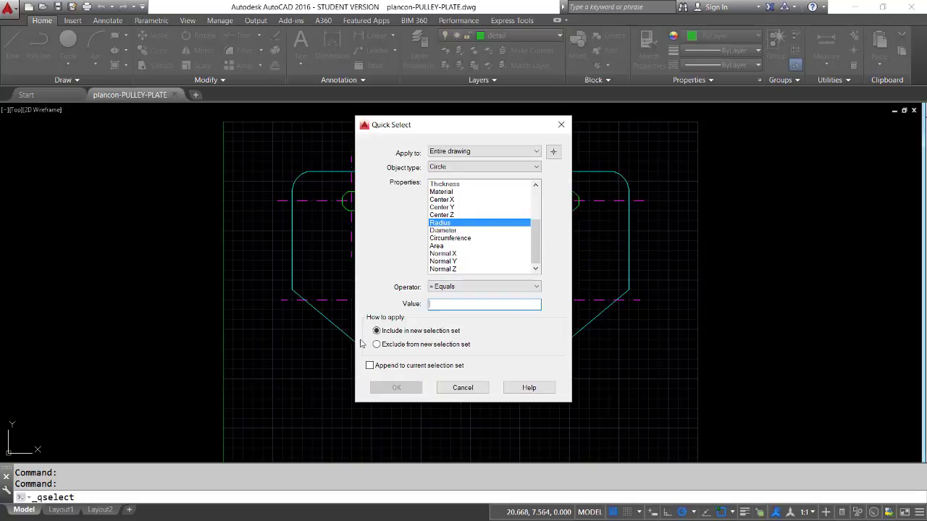
{"action": "type", "text": "."}
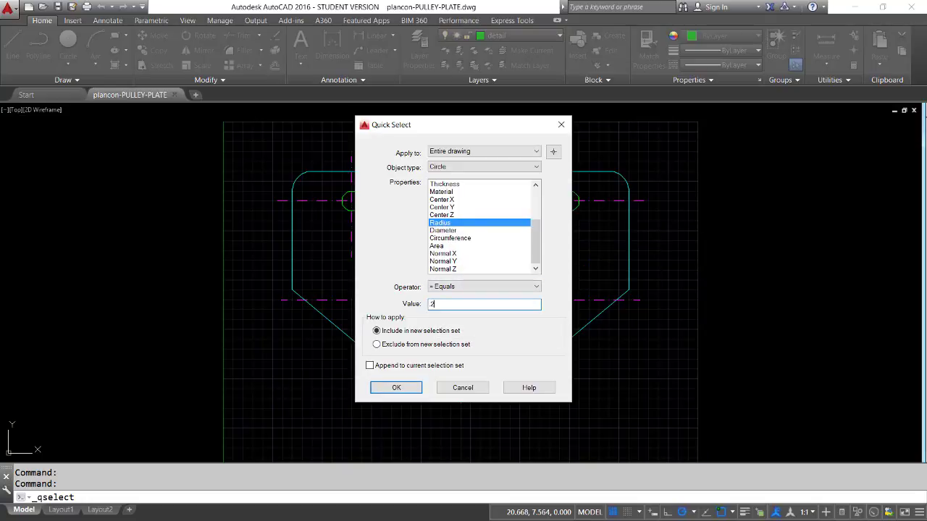
{"action": "type", "text": "5"}
{"action": "left_click", "coordinate": [396, 388]}
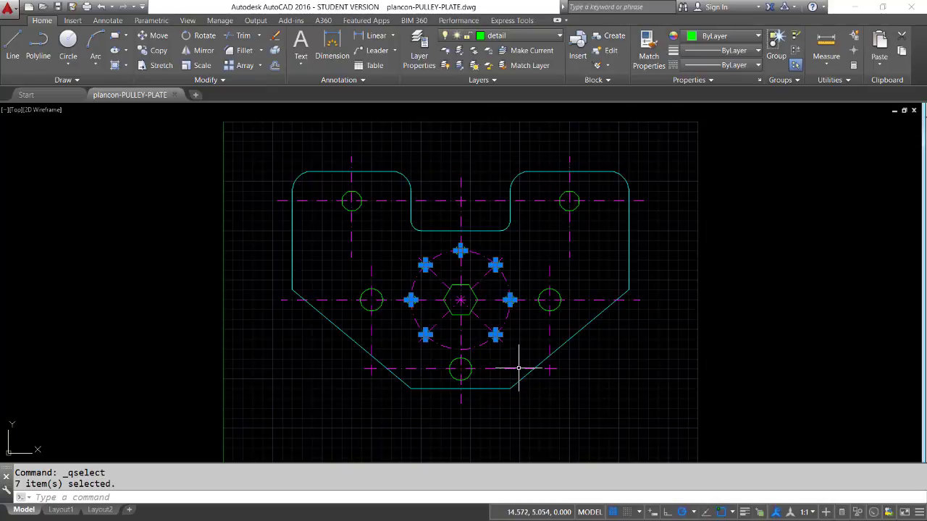
{"action": "type", "text": "e"}
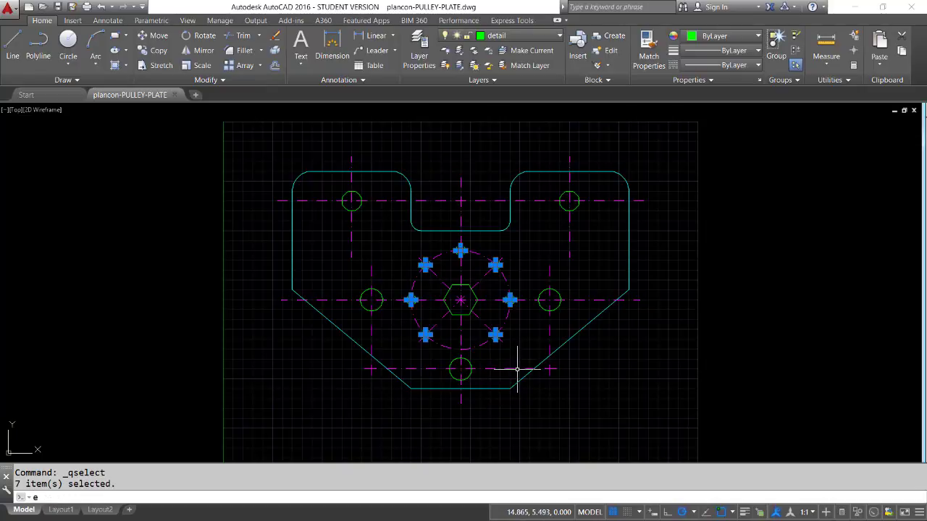
{"action": "key", "text": "Return"}
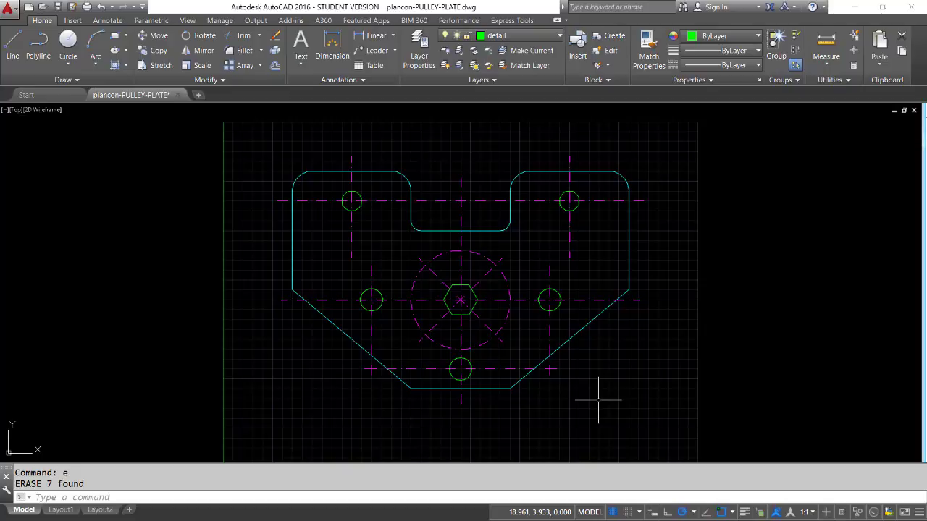
- Copy the circle left of the dashed bolt circle from its center to the bolt circle's lower-left diagonal centerline intersection
{"action": "type", "text": "cp"}
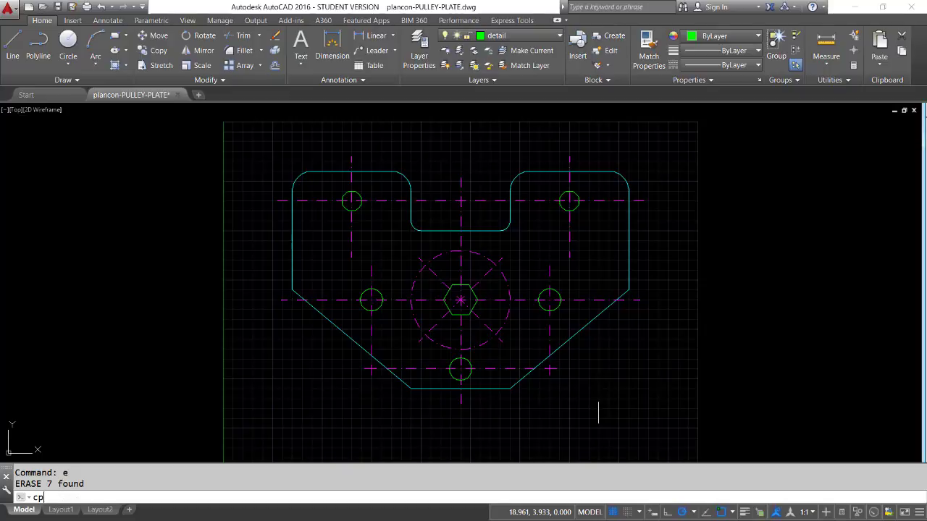
{"action": "key", "text": "Return"}
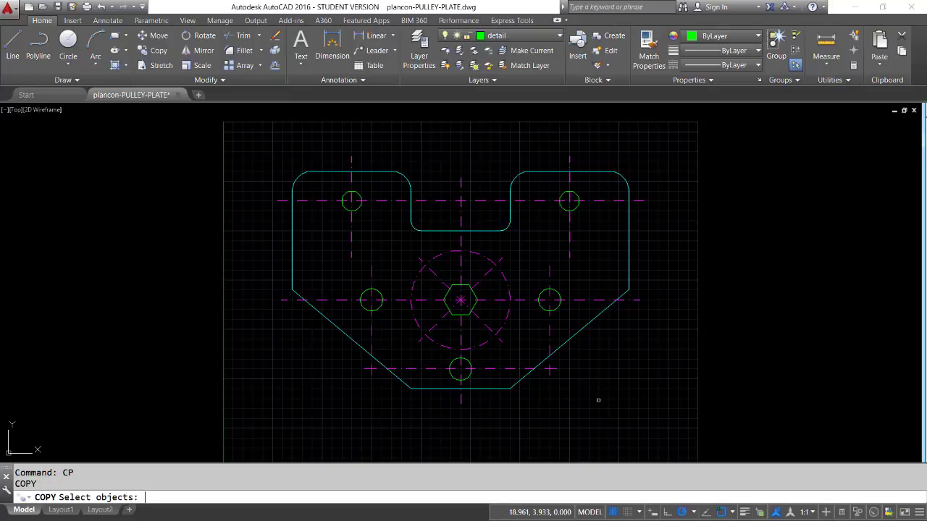
{"action": "left_click", "coordinate": [380, 304]}
{"action": "key", "text": "Return"}
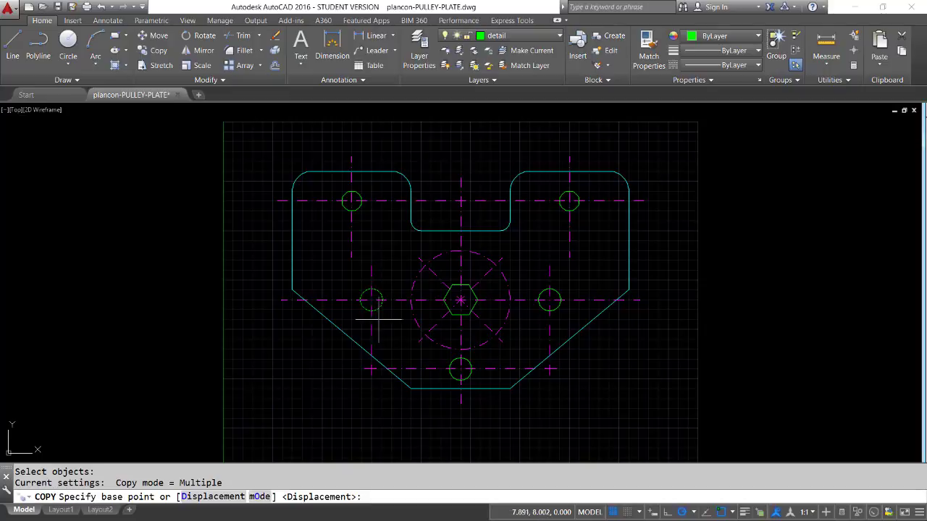
{"action": "left_click", "coordinate": [372, 300]}
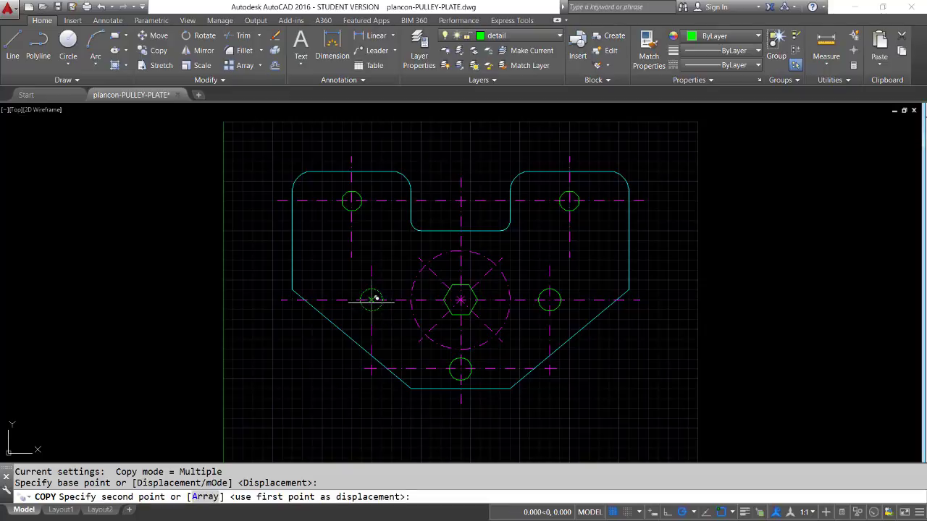
{"action": "left_click", "coordinate": [425, 333]}
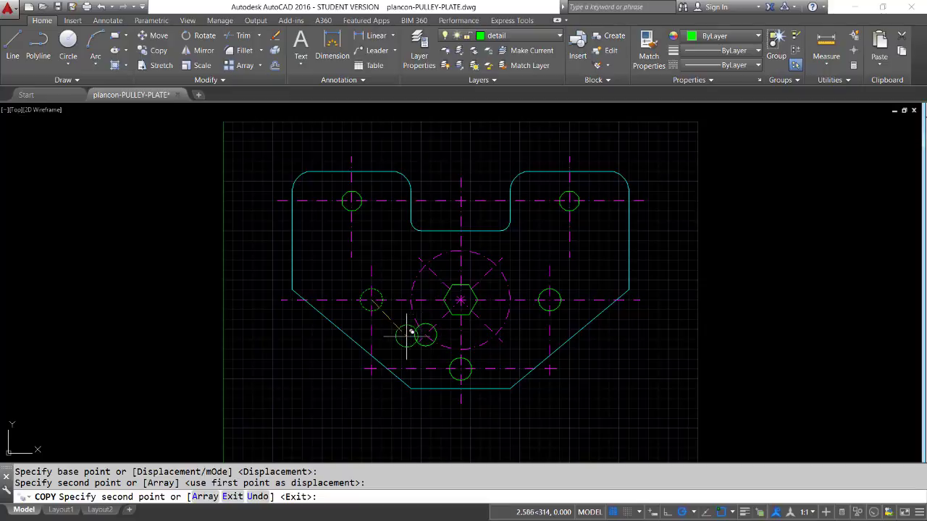
{"action": "key", "text": "Return"}
- Open the full properties of the copied circle at the lower-left of the bolt circle
{"action": "left_click", "coordinate": [399, 380]}
{"action": "left_click", "coordinate": [433, 355]}
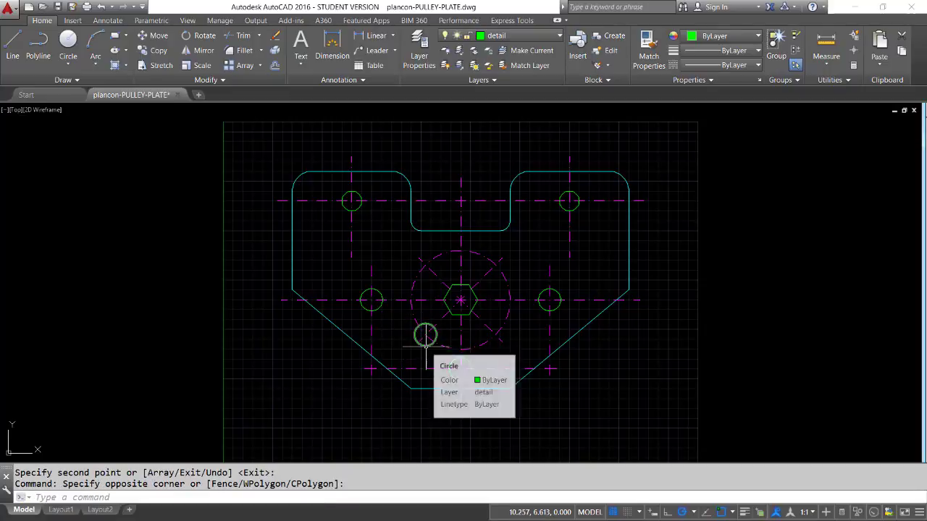
{"action": "left_click", "coordinate": [425, 346]}
{"action": "right_click", "coordinate": [426, 346]}
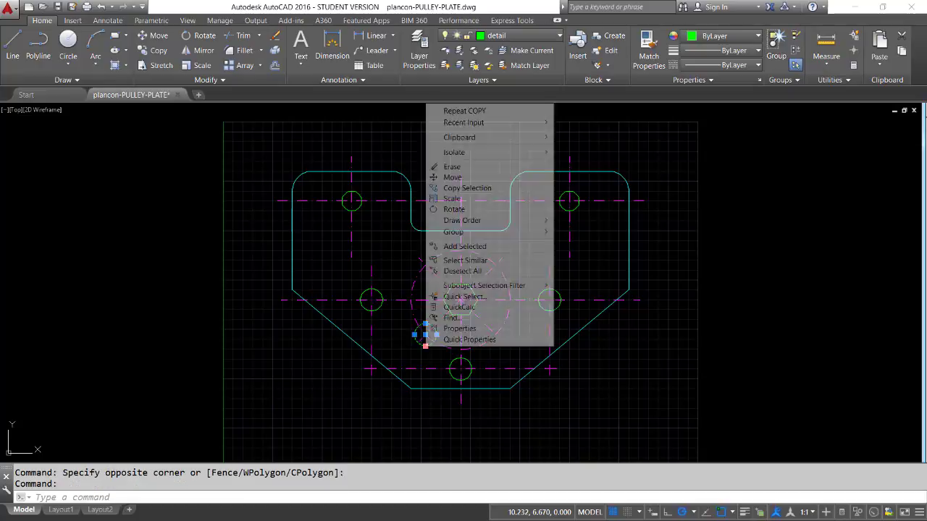
{"action": "left_click", "coordinate": [454, 329]}
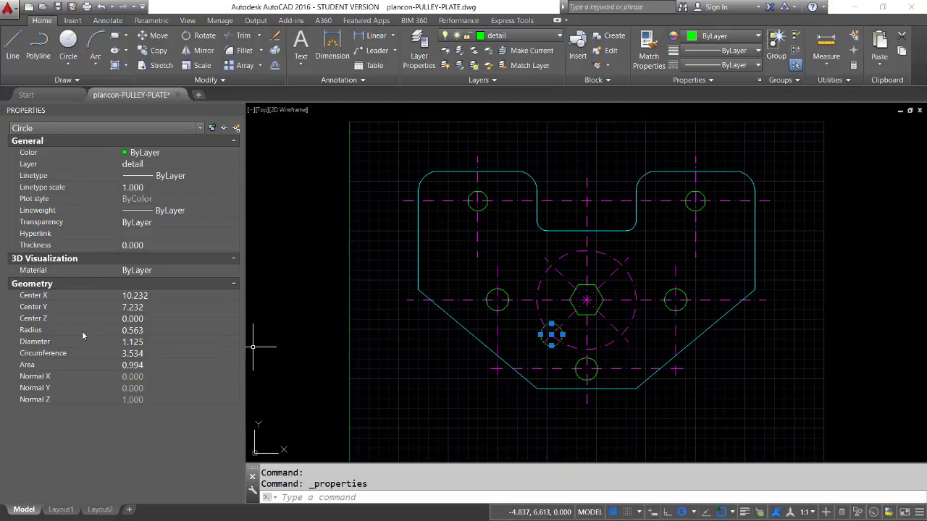
- Try a diameter of .25 on the copied circle and undo that property change
{"action": "left_click", "coordinate": [144, 341]}
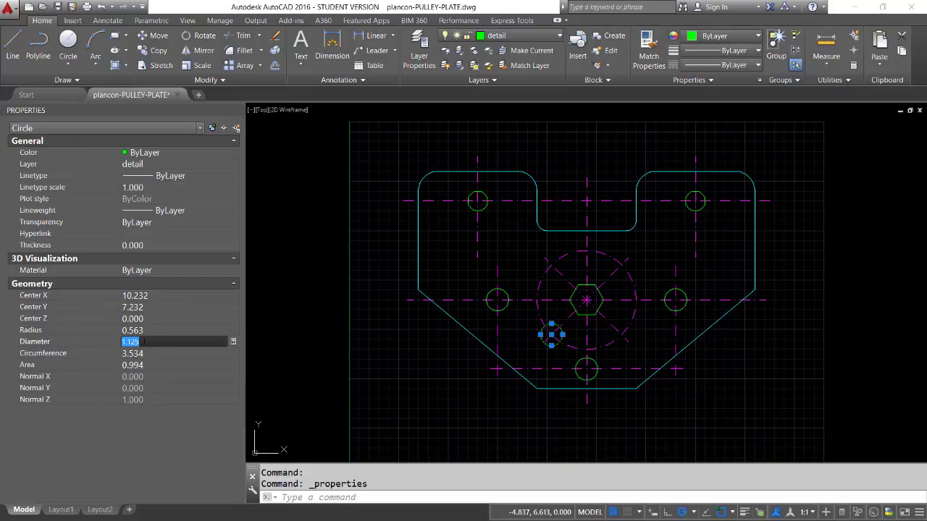
{"action": "key", "text": "BackSpace"}
{"action": "type", "text": ".25"}
{"action": "key", "text": "Tab"}
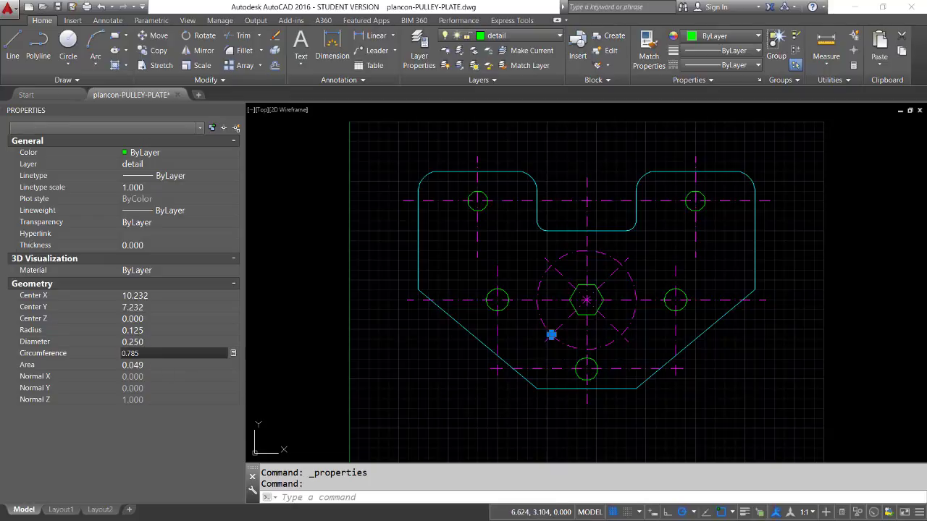
{"action": "key", "text": "Escape"}
{"action": "key", "text": "Escape"}
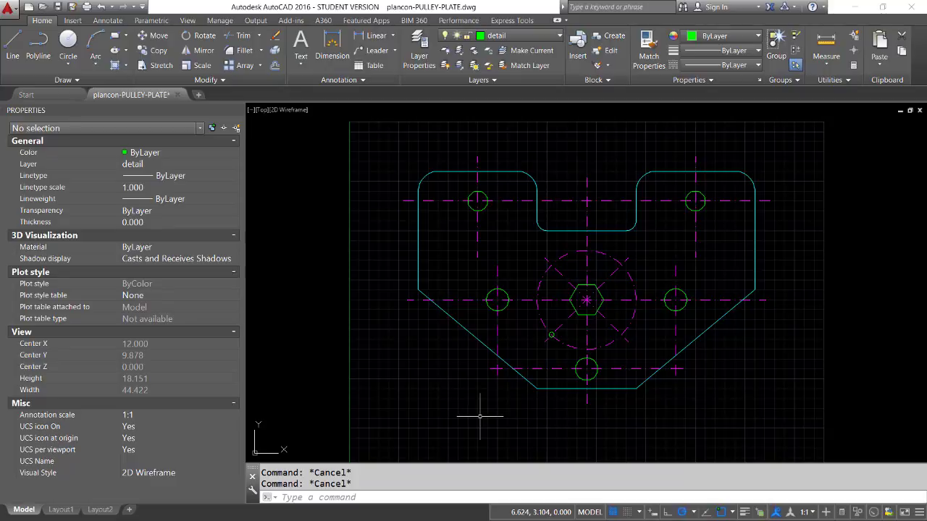
{"action": "type", "text": "u"}
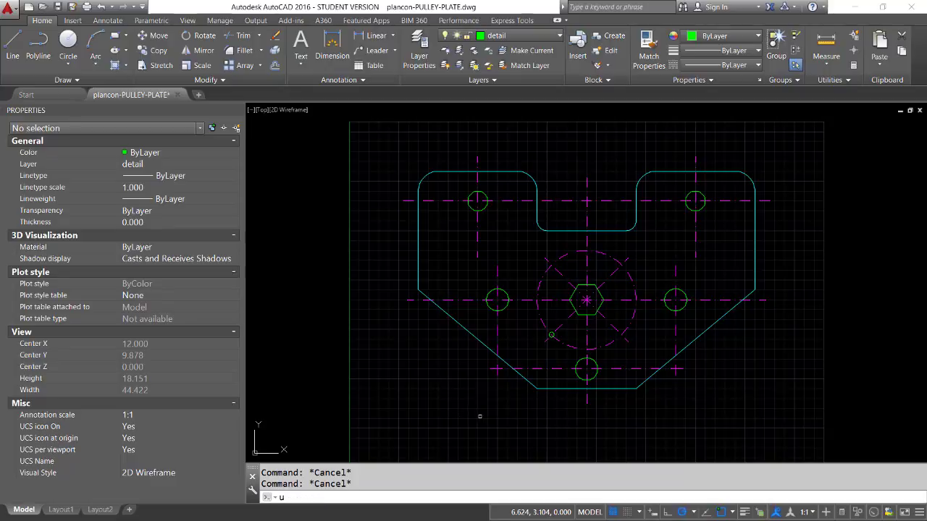
{"action": "key", "text": "Return"}
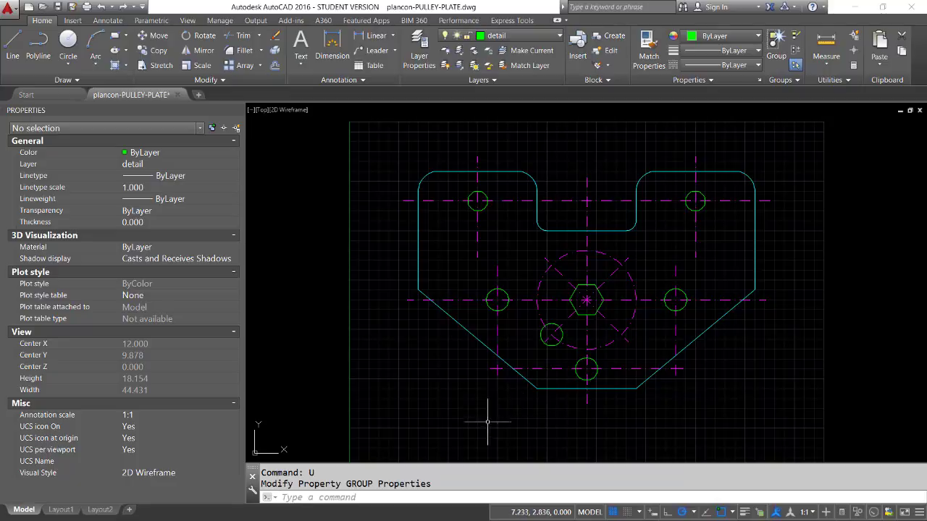
- Set the copied circle's radius to .25, deselect it and close its properties
{"action": "left_click", "coordinate": [550, 344]}
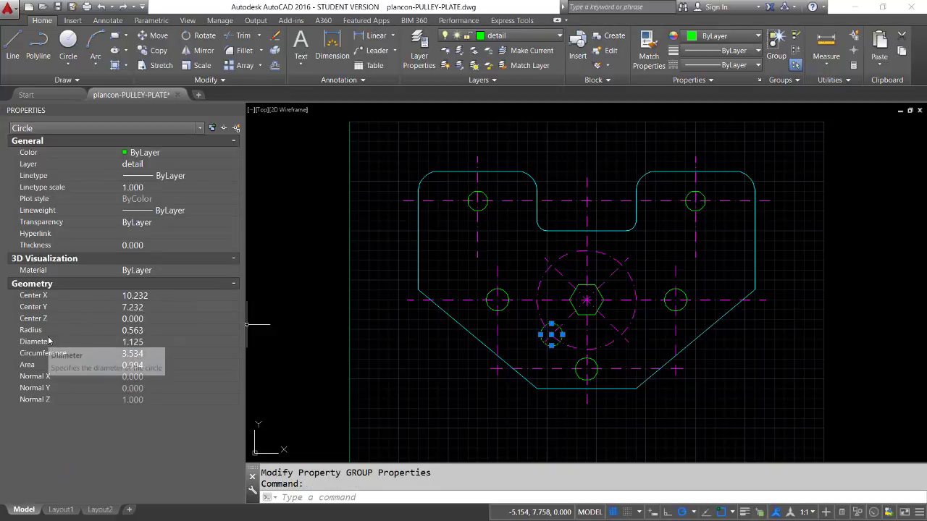
{"action": "left_click", "coordinate": [151, 331]}
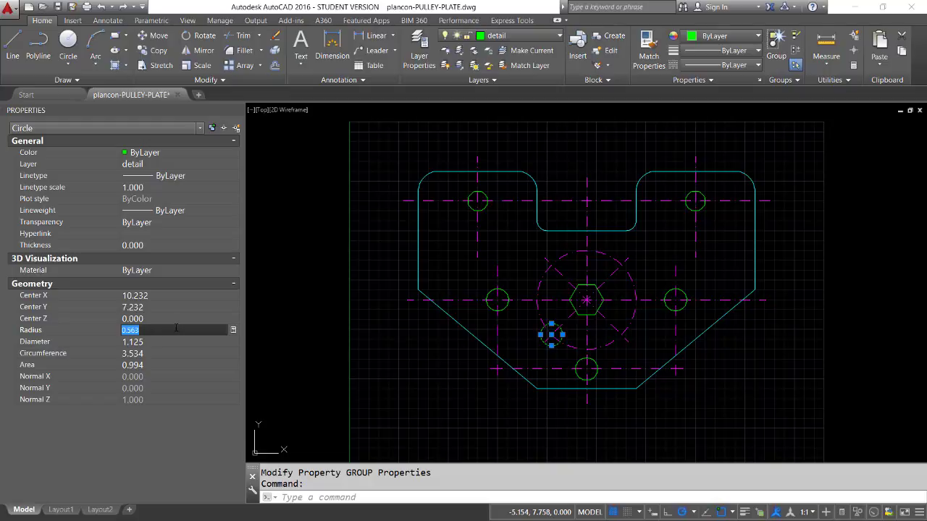
{"action": "type", "text": ".25"}
{"action": "key", "text": "Tab"}
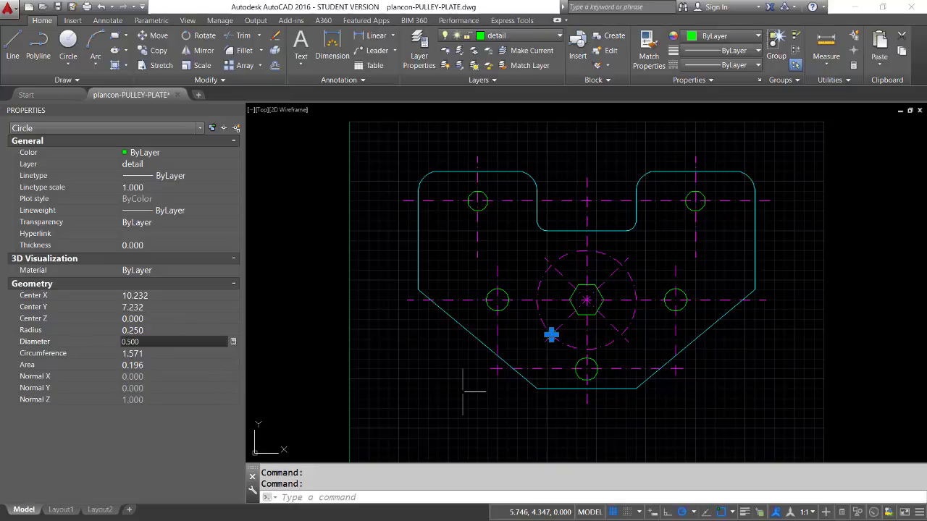
{"action": "key", "text": "Escape"}
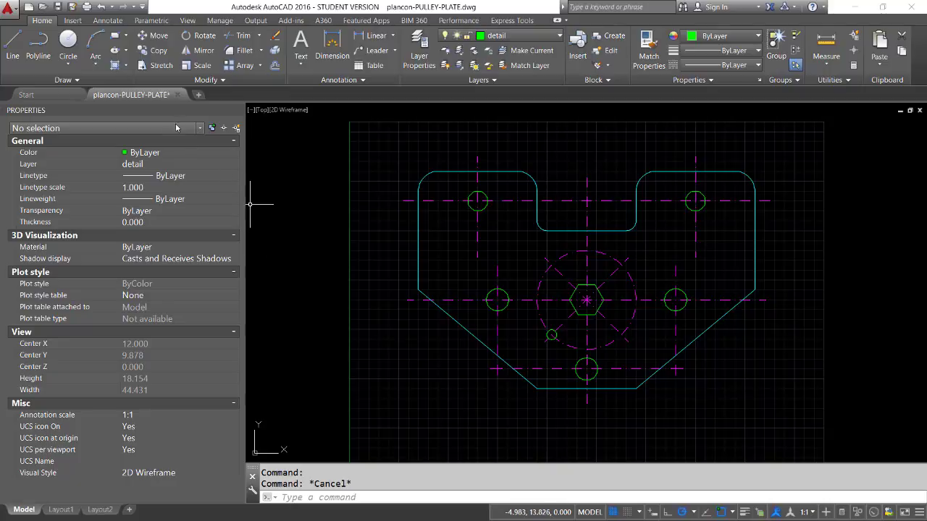
{"action": "left_click", "coordinate": [239, 110]}
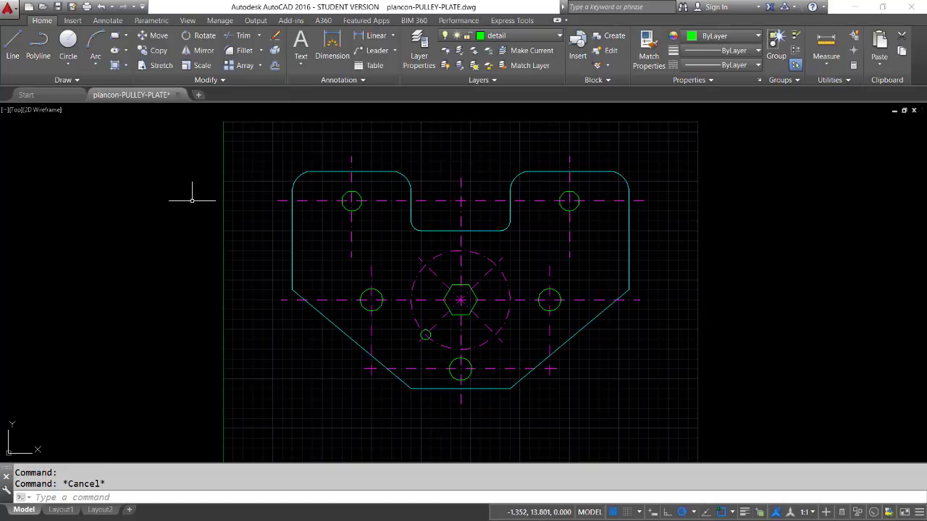
- Array the small circle at the lower-left of the bolt circle in a polar pattern of 8 items around the bolt circle's center
{"action": "left_click", "coordinate": [260, 66]}
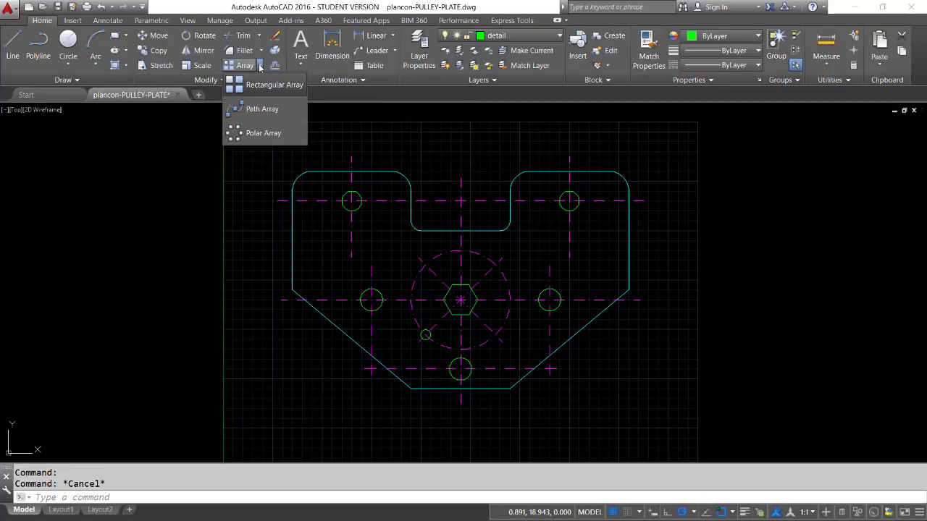
{"action": "left_click", "coordinate": [250, 134]}
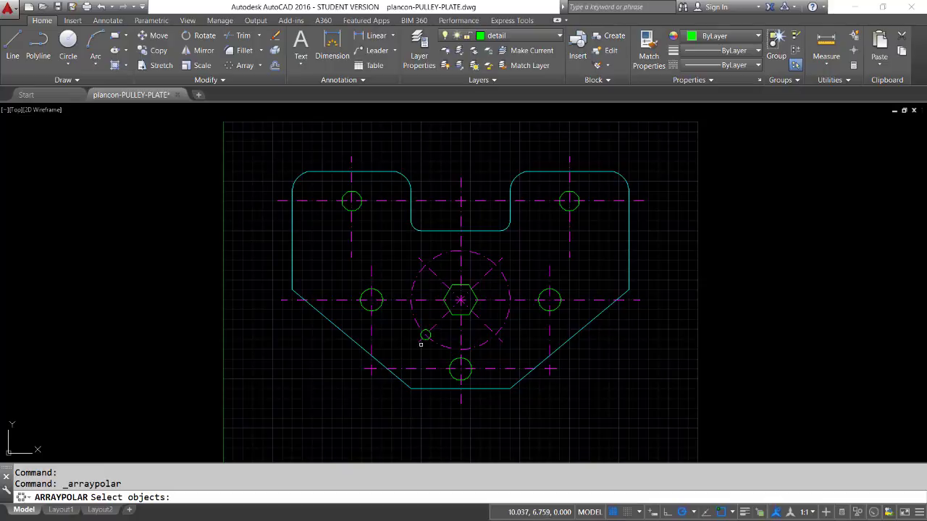
{"action": "scroll", "coordinate": [426, 351], "scroll_direction": "up", "scroll_amount": 2}
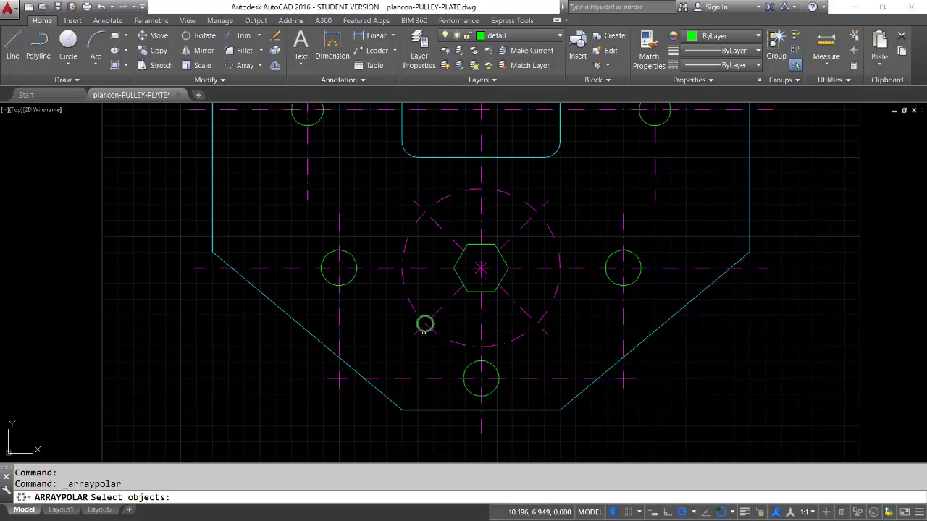
{"action": "left_click", "coordinate": [425, 324]}
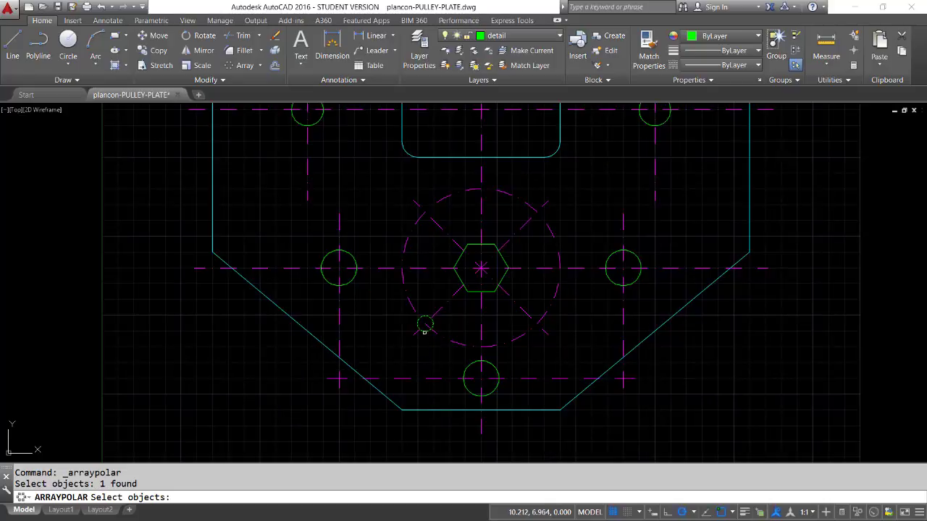
{"action": "key", "text": "Return"}
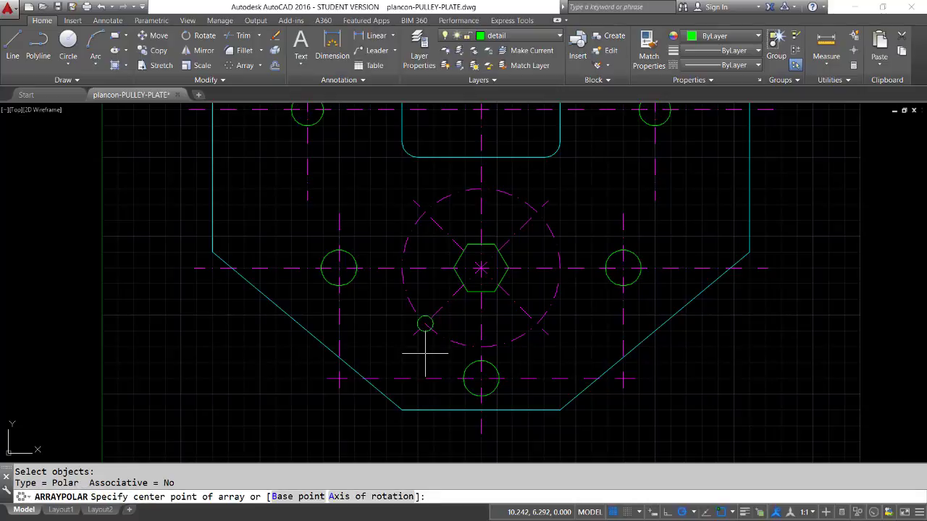
{"action": "left_click", "coordinate": [481, 268]}
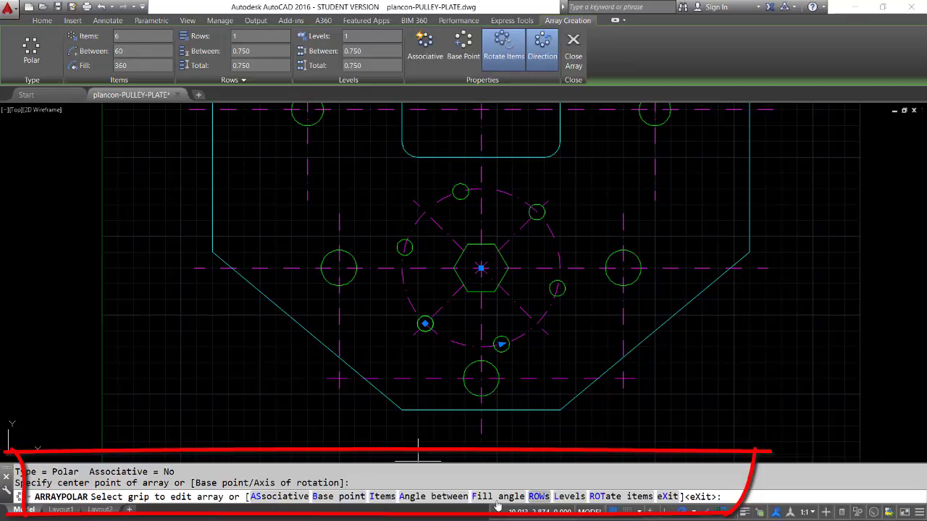
{"action": "left_click", "coordinate": [370, 498]}
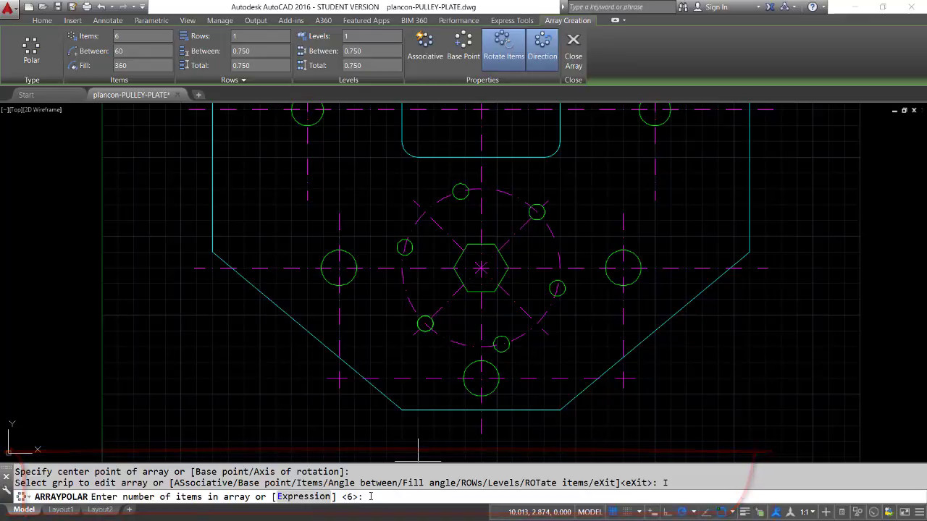
{"action": "type", "text": "8"}
{"action": "key", "text": "Return"}
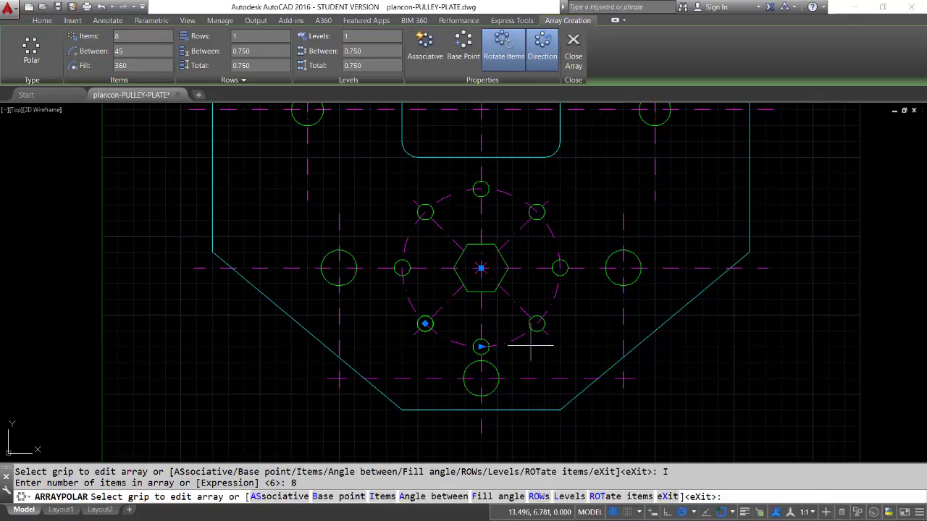
- Try a fill angle of 180 on the polar array and restore it to 360
{"action": "left_click", "coordinate": [484, 497]}
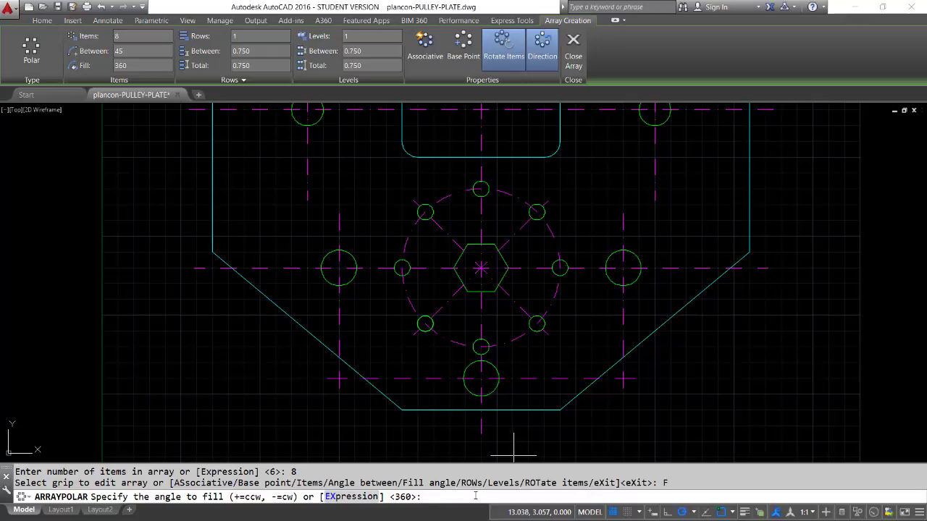
{"action": "type", "text": "180"}
{"action": "key", "text": "Return"}
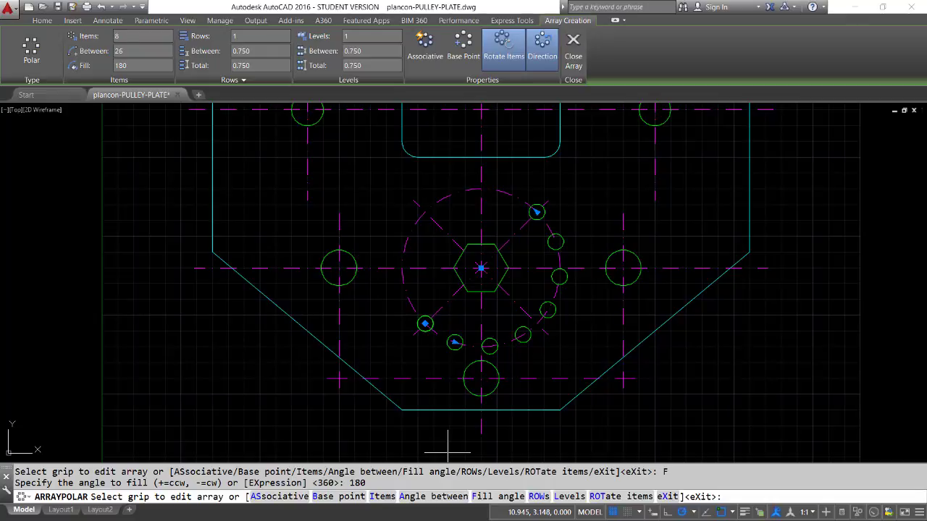
{"action": "left_click", "coordinate": [476, 496]}
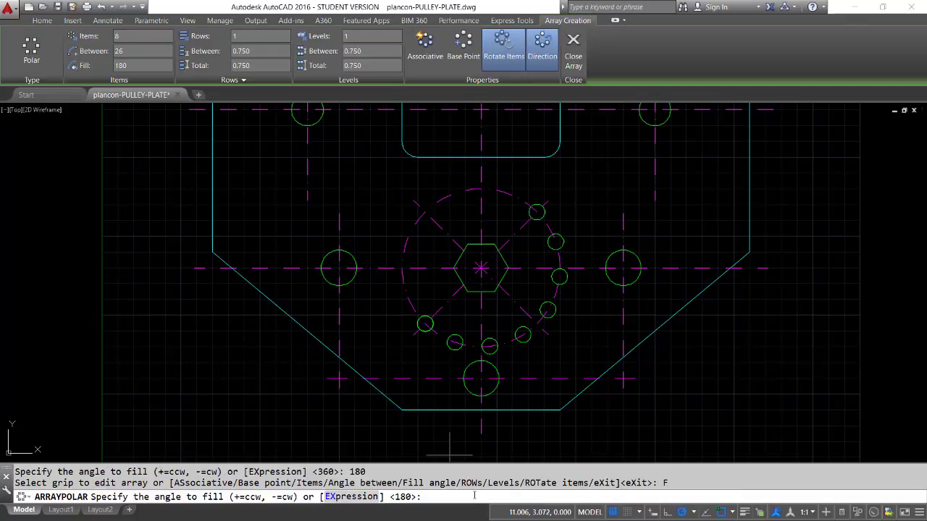
{"action": "type", "text": "360"}
{"action": "key", "text": "Return"}
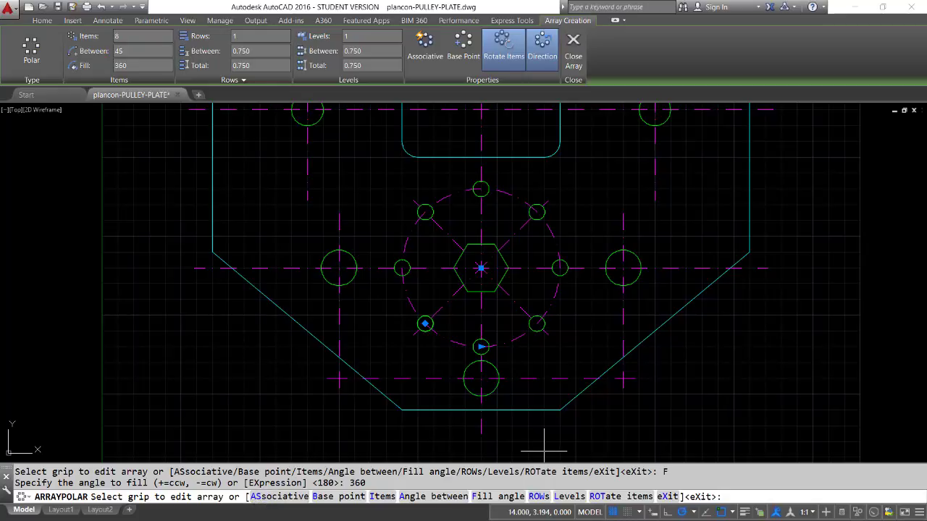
- Keep the polar array non-associative and finish it
{"action": "left_click", "coordinate": [481, 347]}
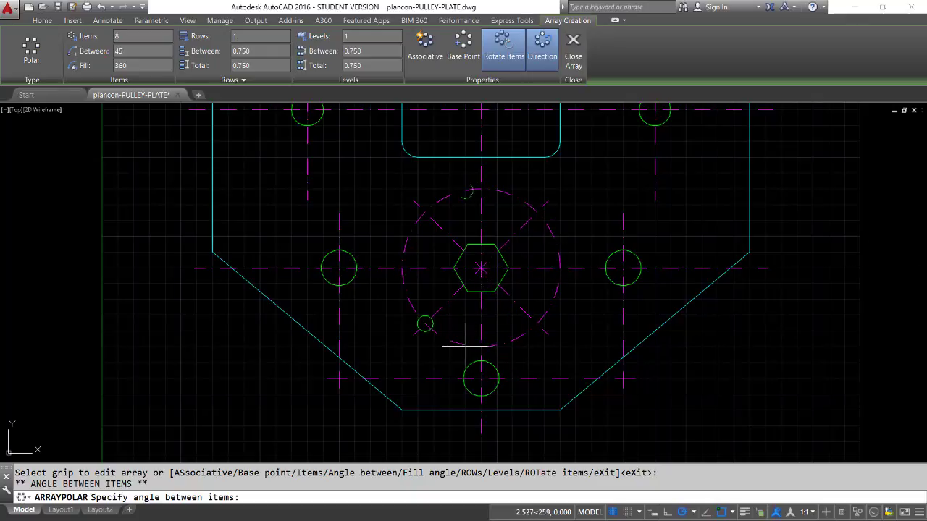
{"action": "key", "text": "Escape"}
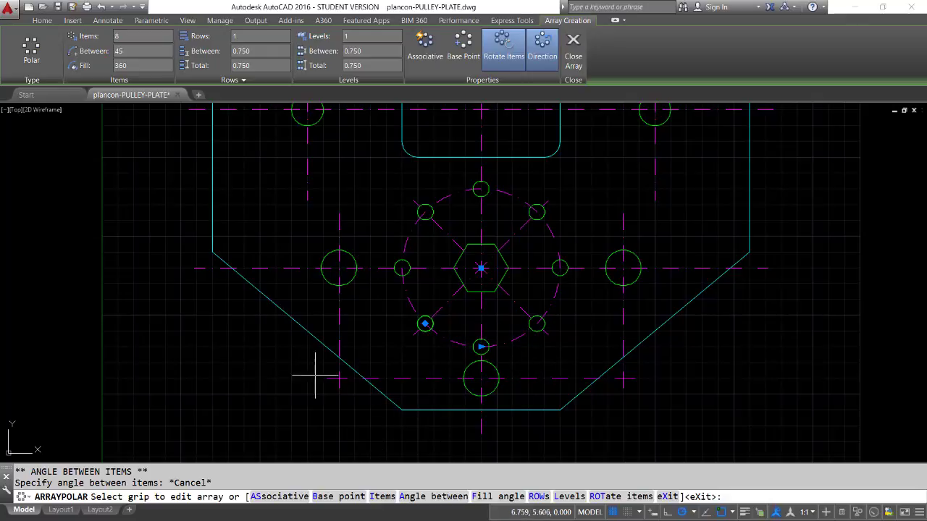
{"action": "left_click", "coordinate": [255, 497]}
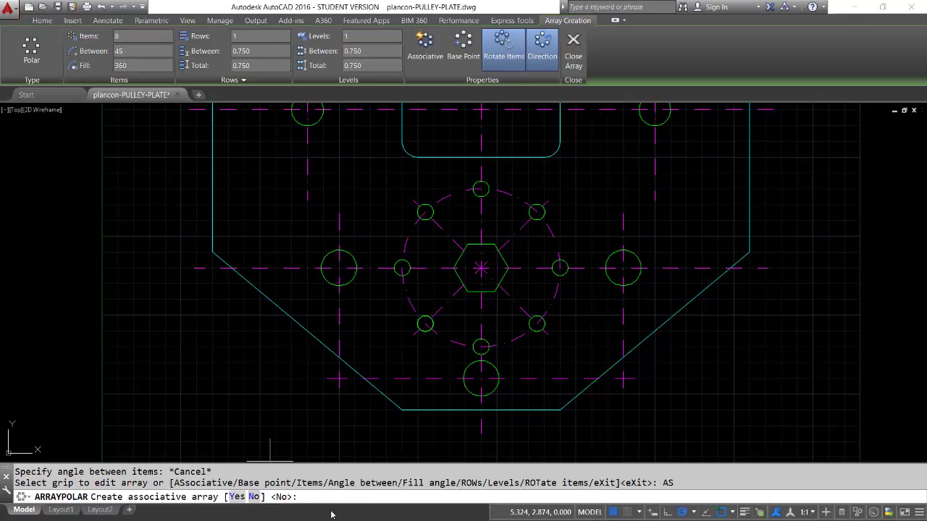
{"action": "key", "text": "Return"}
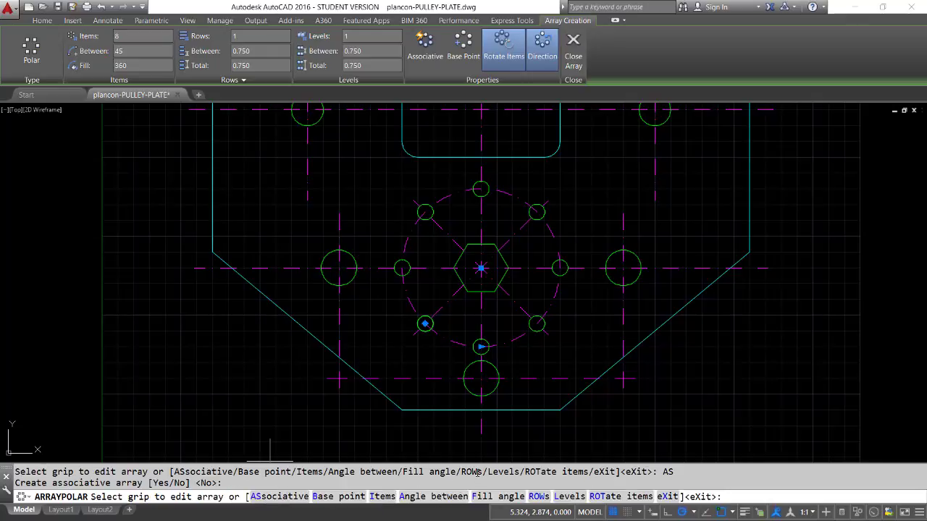
{"action": "key", "text": "Return"}
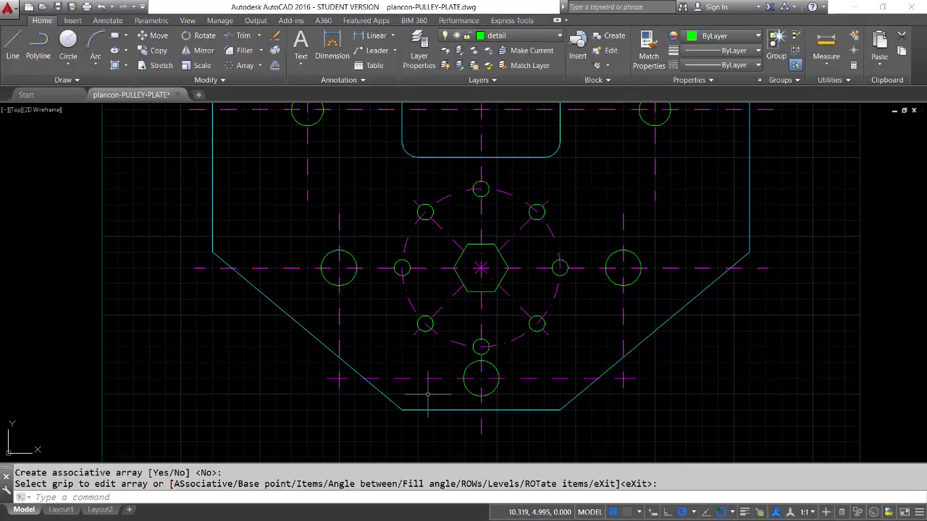
- Erase the arrayed small circle at the bottom of the bolt circle, just above the larger hole
{"action": "type", "text": "E"}
{"action": "key", "text": "Return"}
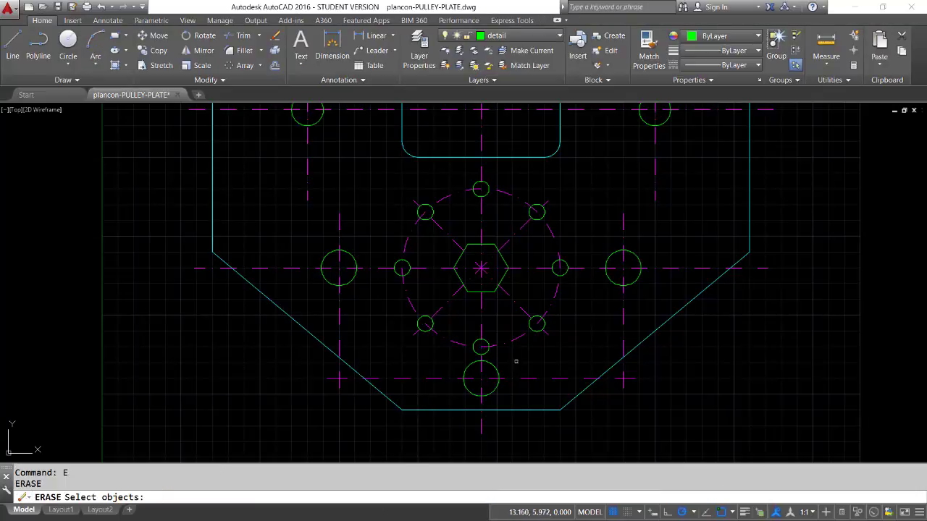
{"action": "left_click", "coordinate": [486, 352]}
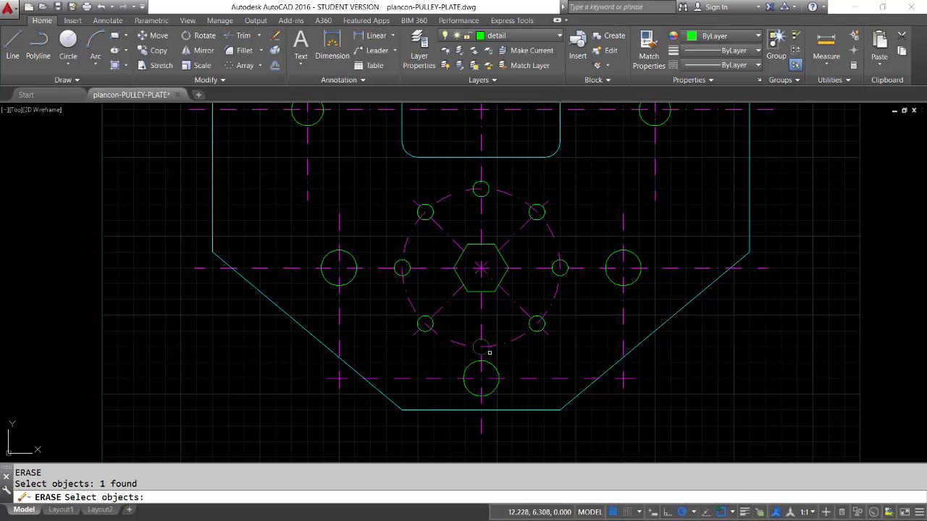
{"action": "key", "text": "Return"}
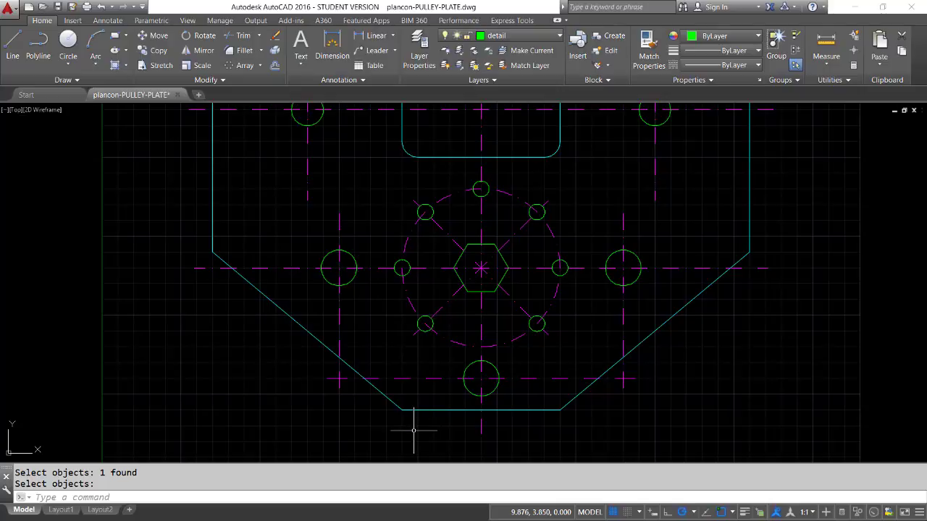
- Turn on Ortho mode, undo the last zoom and restore the previous view of the whole plate
{"action": "key", "text": "F8"}
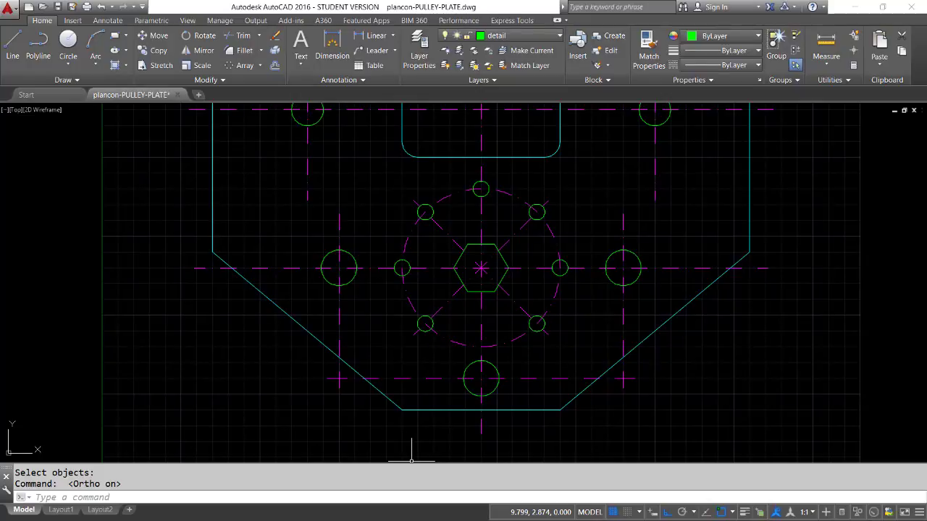
{"action": "type", "text": "u"}
{"action": "key", "text": "Return"}
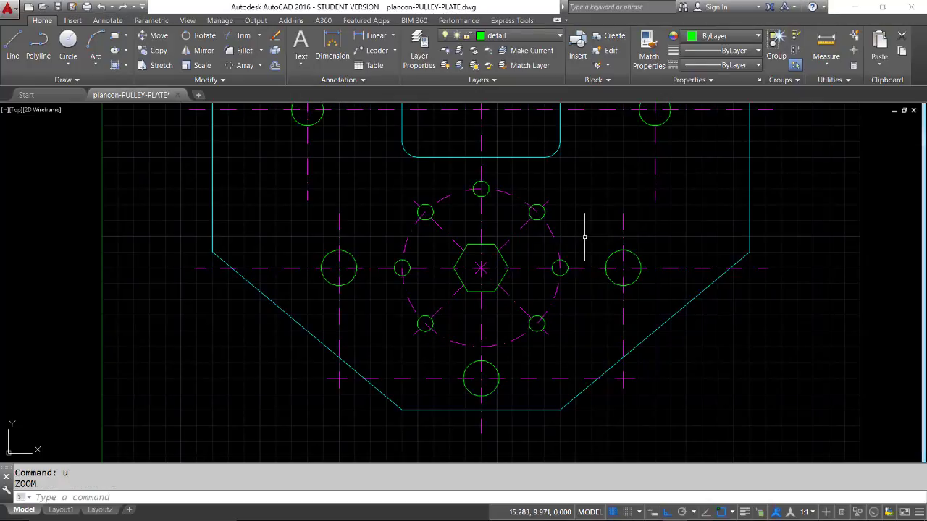
{"action": "type", "text": "z"}
{"action": "key", "text": "Return"}
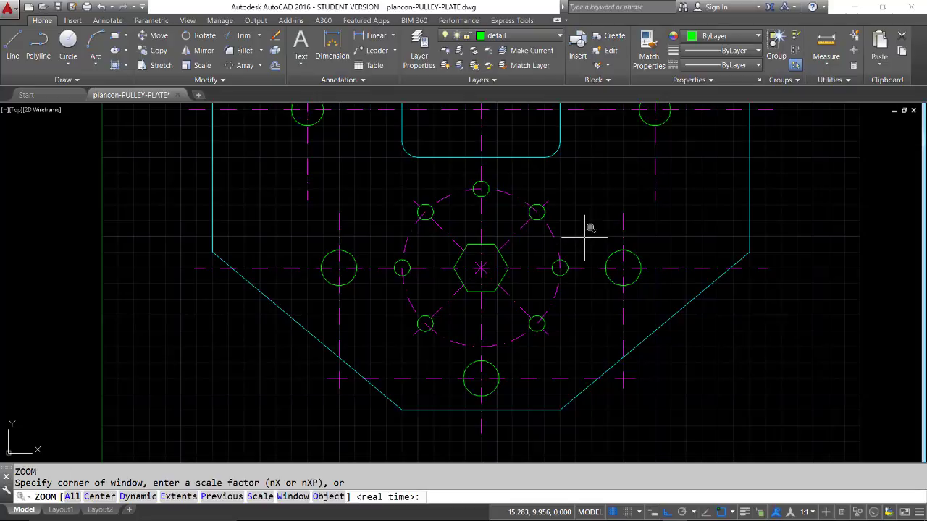
{"action": "key", "text": "Return"}
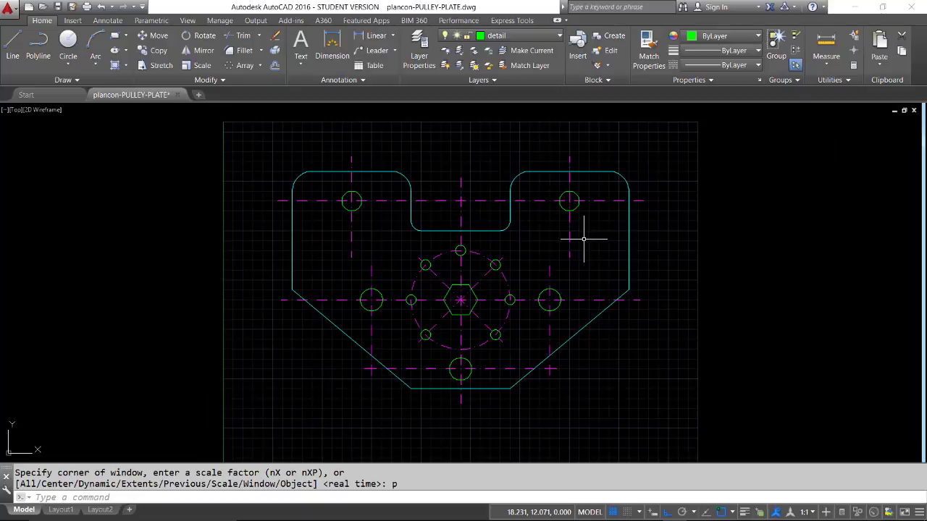
- Review the drawing's layer colors and linetypes, and zoom with a window to the plate's upper-right lobe and hole
{"action": "left_click", "coordinate": [422, 49]}
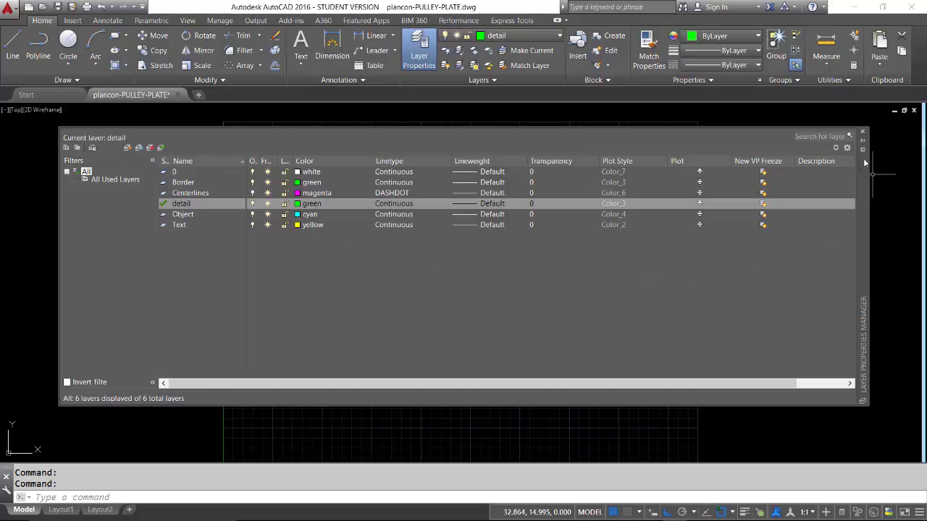
{"action": "left_click", "coordinate": [863, 134]}
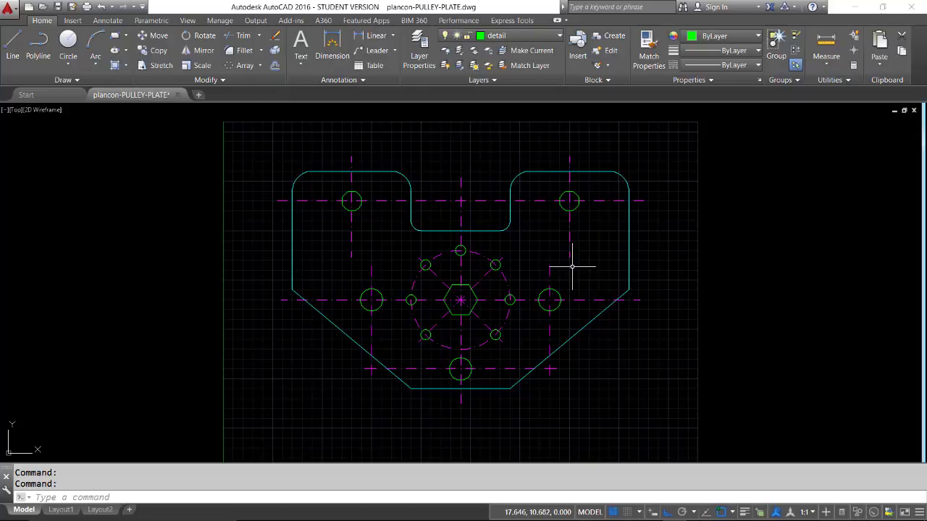
{"action": "type", "text": "z"}
{"action": "key", "text": "Return"}
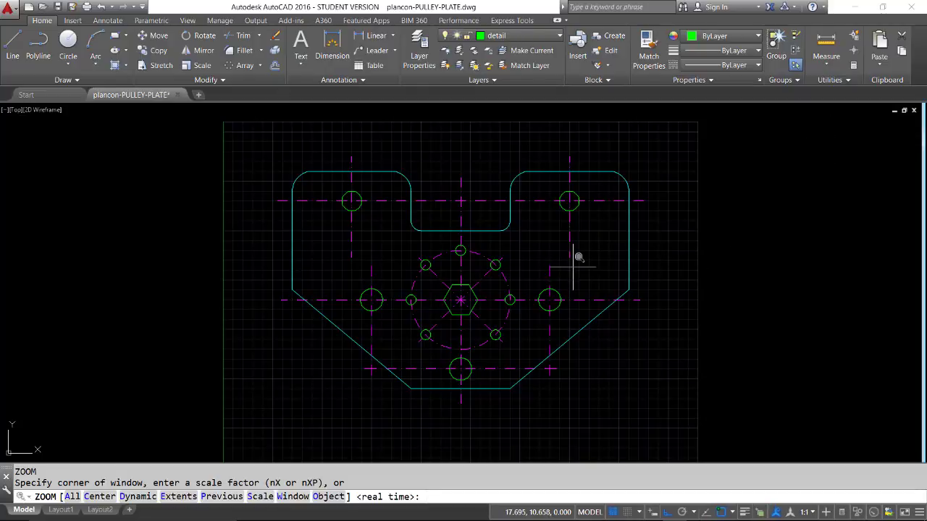
{"action": "type", "text": "w"}
{"action": "key", "text": "Return"}
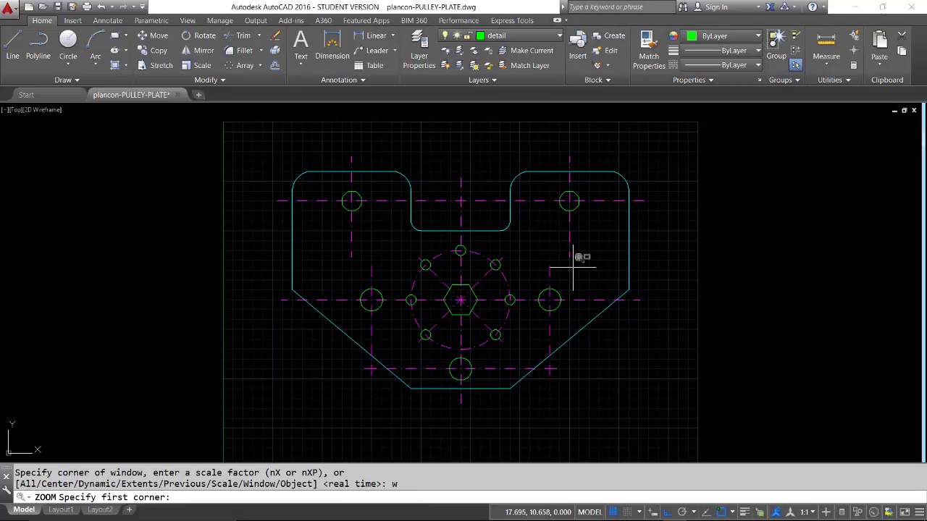
{"action": "left_click", "coordinate": [484, 159]}
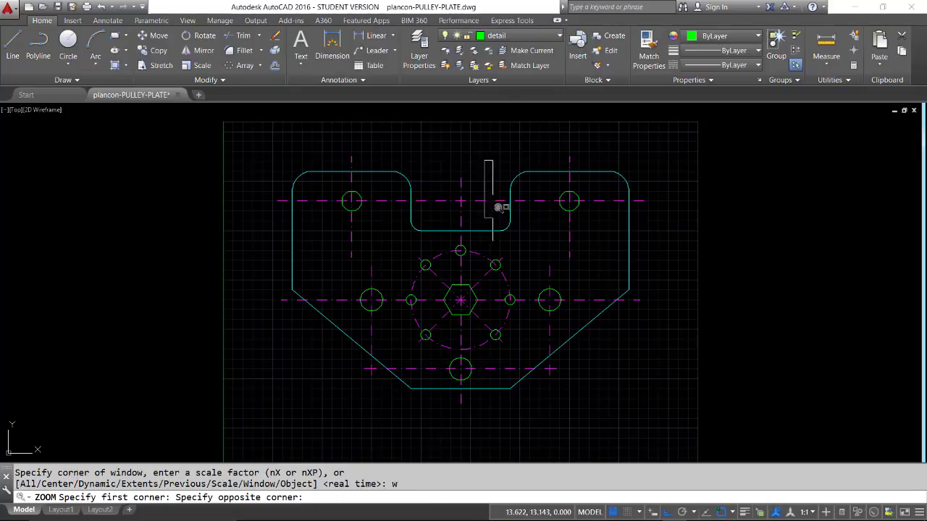
{"action": "left_click", "coordinate": [644, 283]}
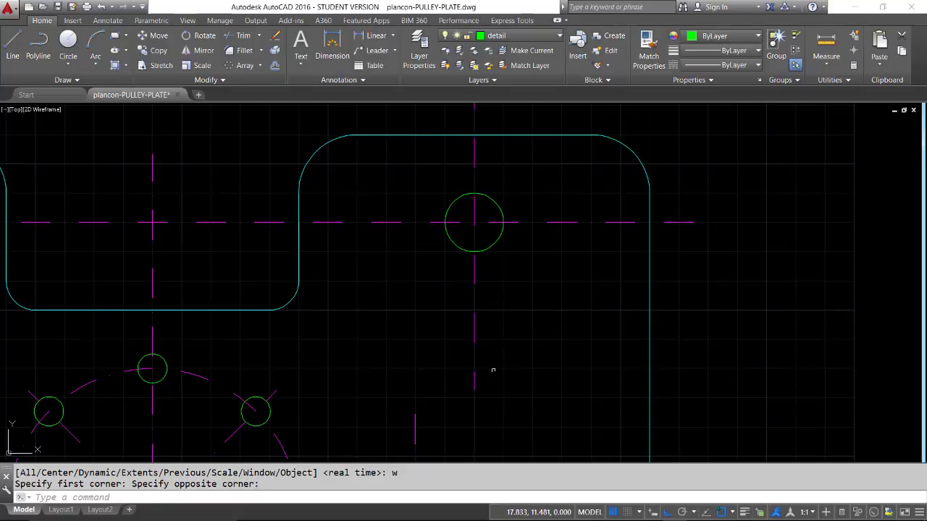
- Open the plot style table bka-BAC_stnd.ctb from the plot style manager
{"action": "left_click", "coordinate": [9, 9]}
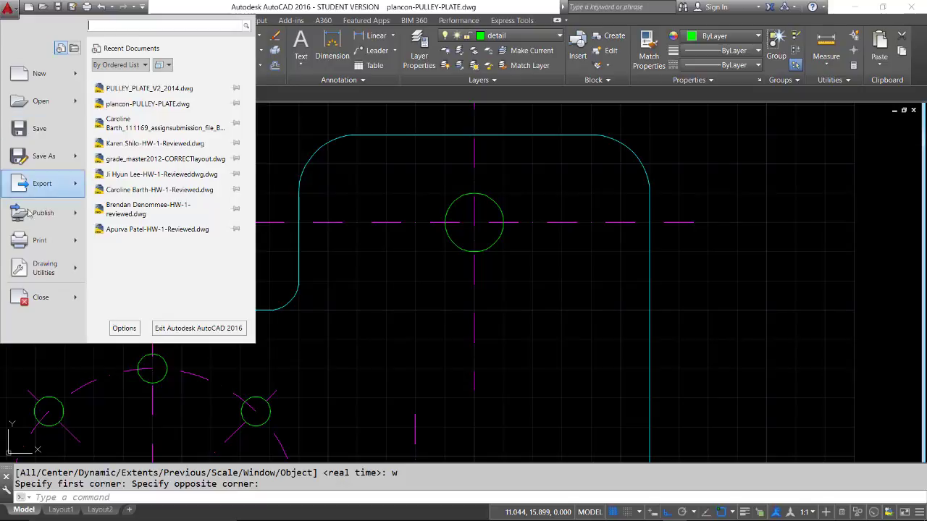
{"action": "mouse_move", "coordinate": [32, 242]}
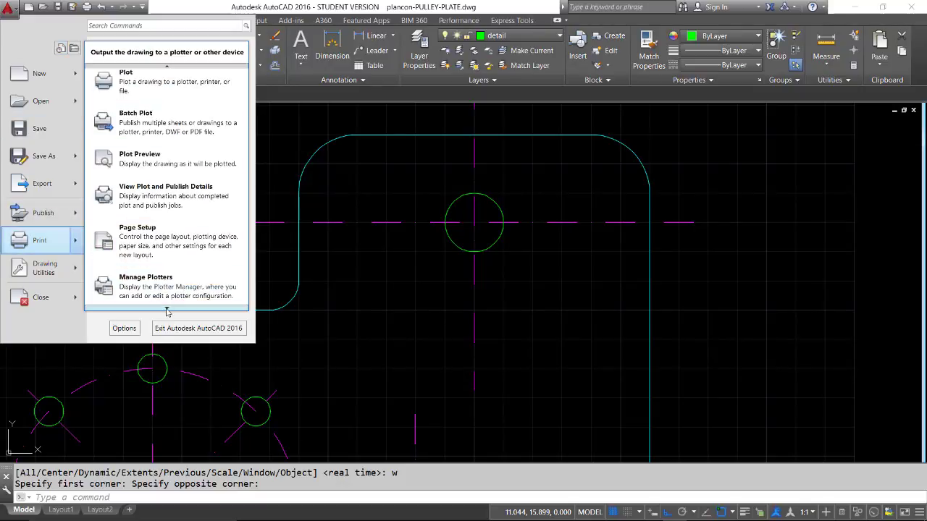
{"action": "scroll", "coordinate": [156, 290], "scroll_direction": "down", "scroll_amount": 2}
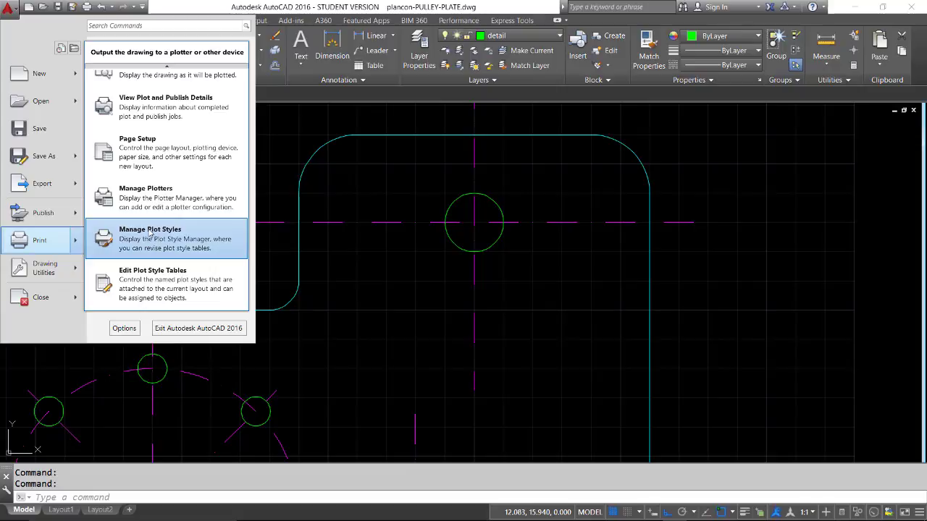
{"action": "left_click", "coordinate": [150, 233]}
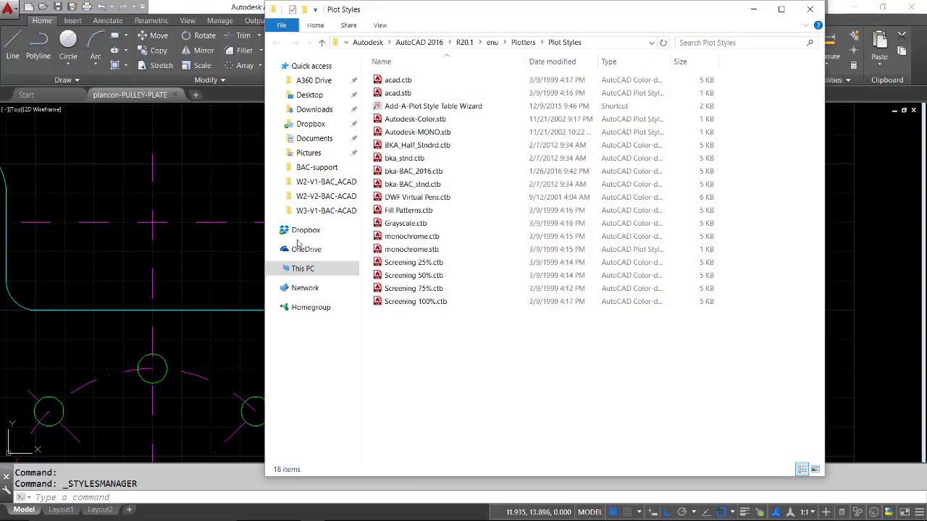
{"action": "double_click", "coordinate": [418, 186]}
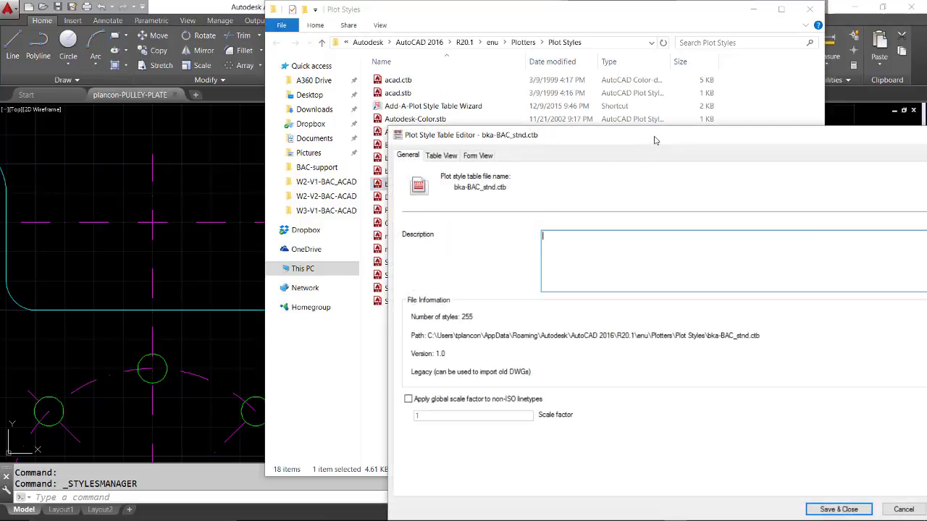
- Examine the lineweights assigned to colors 1 to 7 in the plot style table's table view, and close the table and its folder
{"action": "mouse_move", "coordinate": [647, 145]}
{"action": "left_mouse_down"}
{"action": "mouse_move", "coordinate": [471, 107]}
{"action": "mouse_move", "coordinate": [423, 77]}
{"action": "left_mouse_up"}
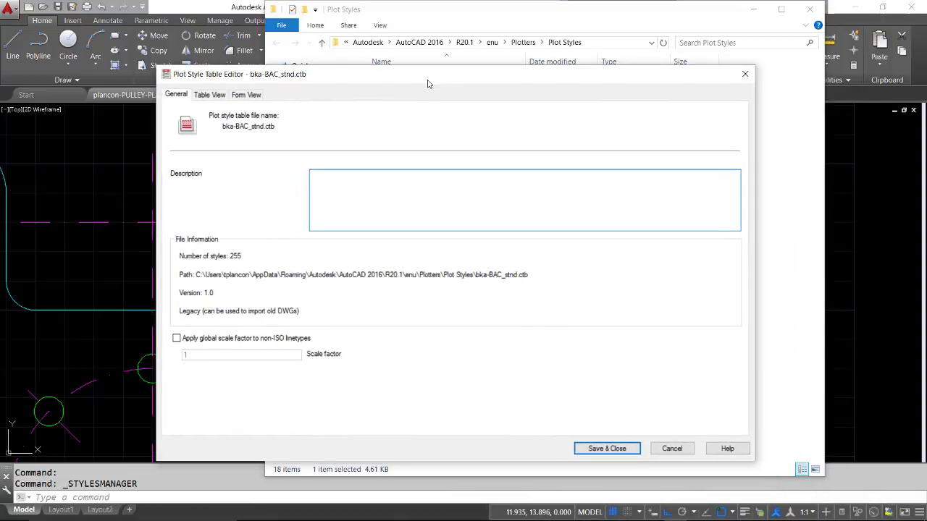
{"action": "left_click", "coordinate": [206, 96]}
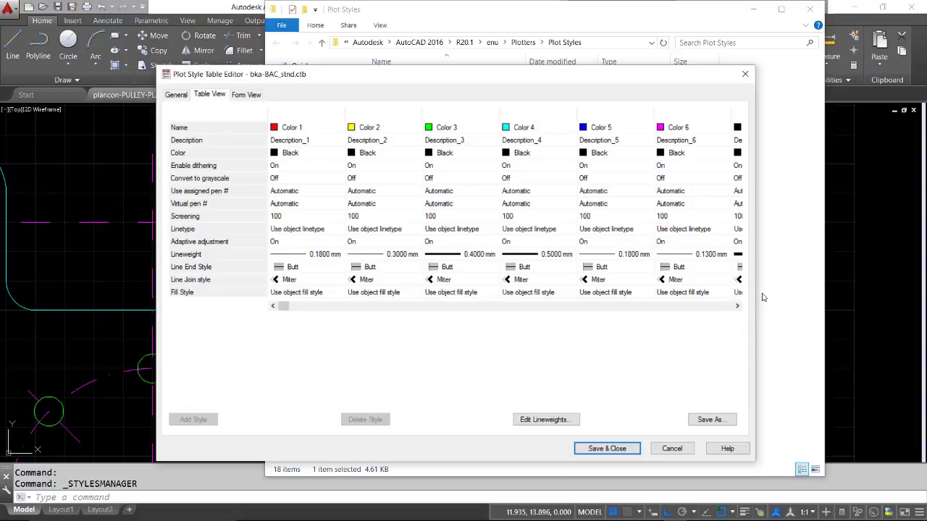
{"action": "left_click_drag", "start_coordinate": [755, 286], "coordinate": [808, 283]}
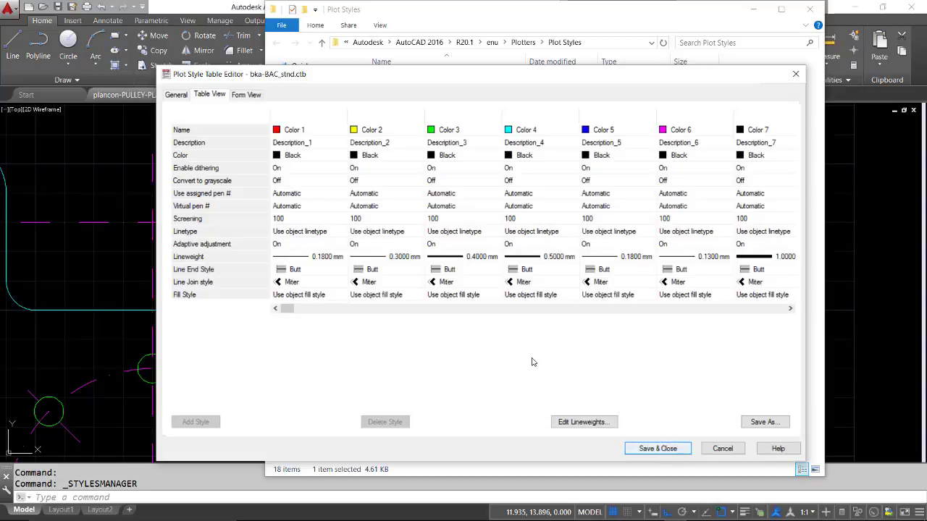
{"action": "key", "text": "Return"}
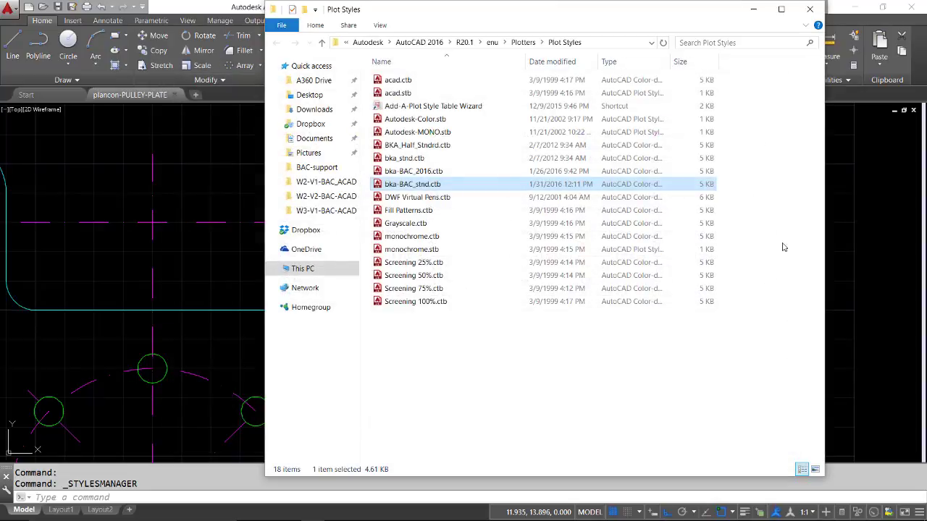
{"action": "left_click", "coordinate": [811, 8]}
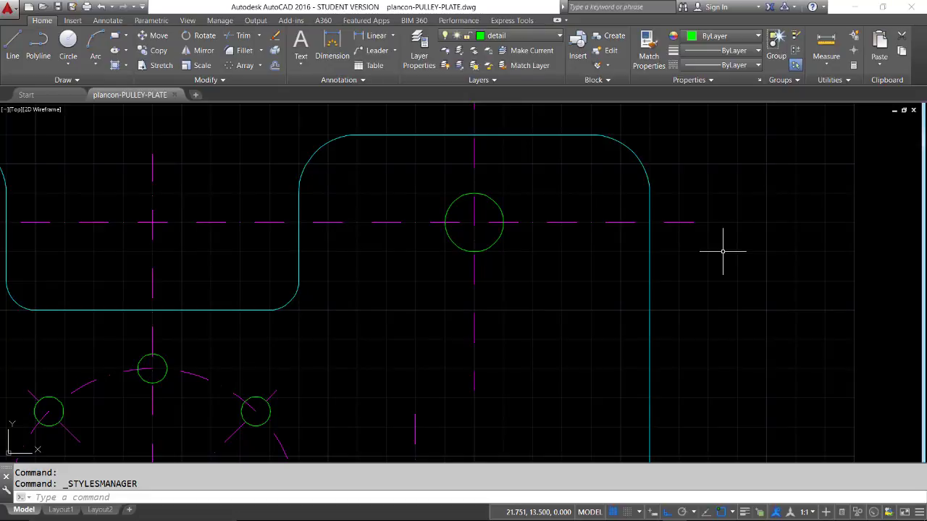
- Switch to PDF-XChange Viewer, examine the line thicknesses on the upper-right lobe of the PULLEY PLATE V2 reference, and close the viewer
{"action": "key", "text": "alt+Tab"}
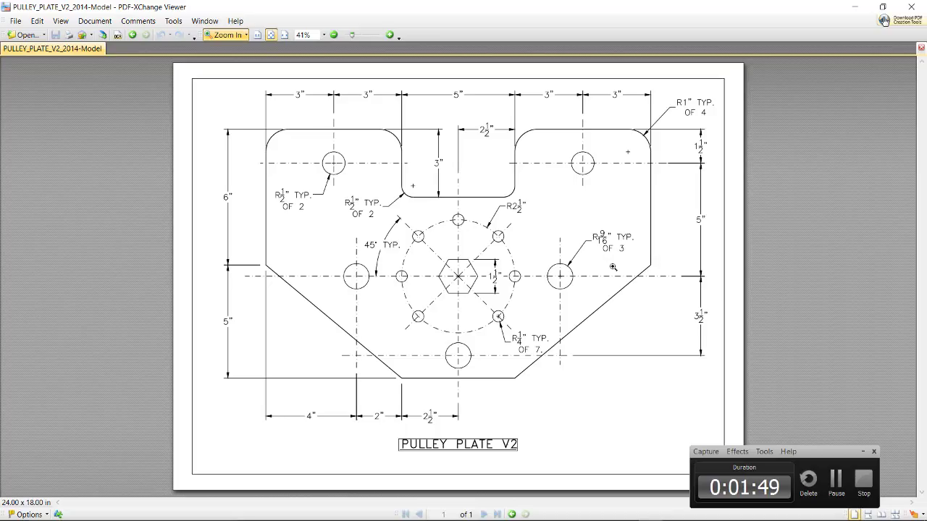
{"action": "left_click", "coordinate": [874, 452]}
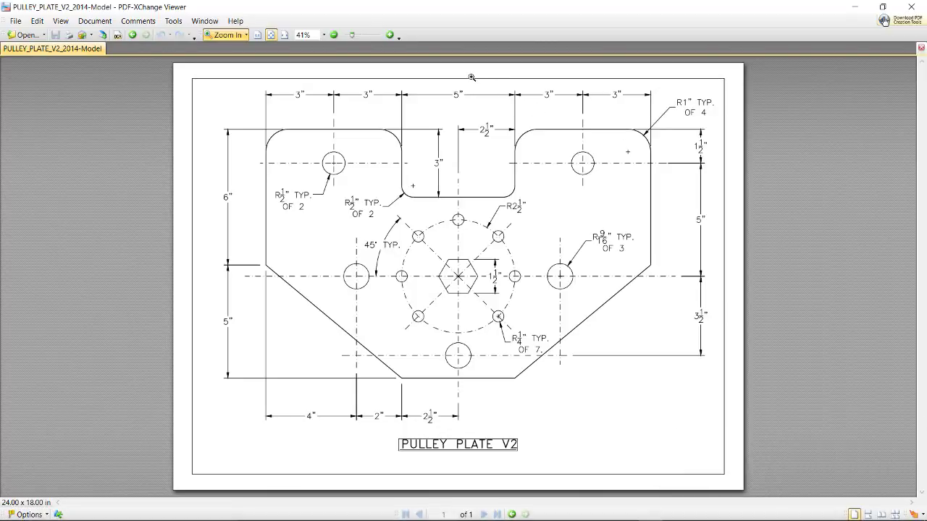
{"action": "left_click_drag", "start_coordinate": [467, 76], "coordinate": [725, 235]}
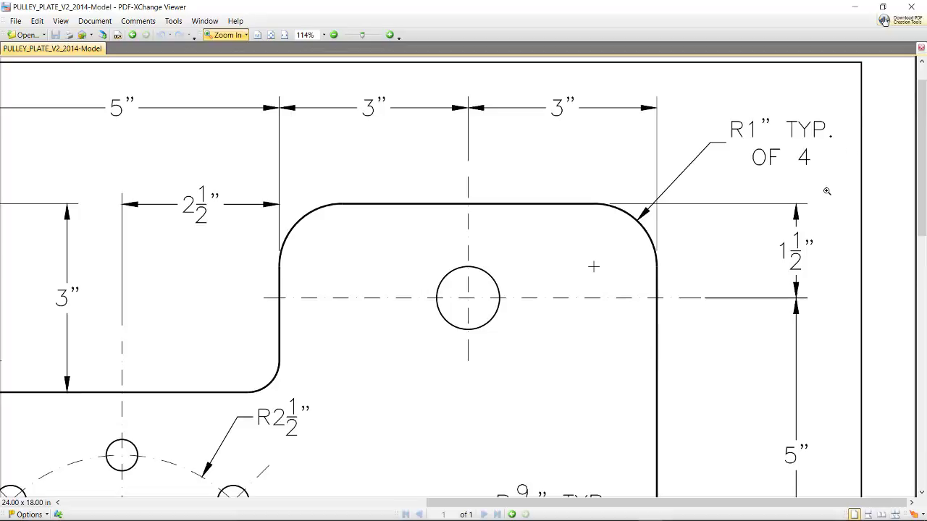
{"action": "left_click", "coordinate": [914, 8]}
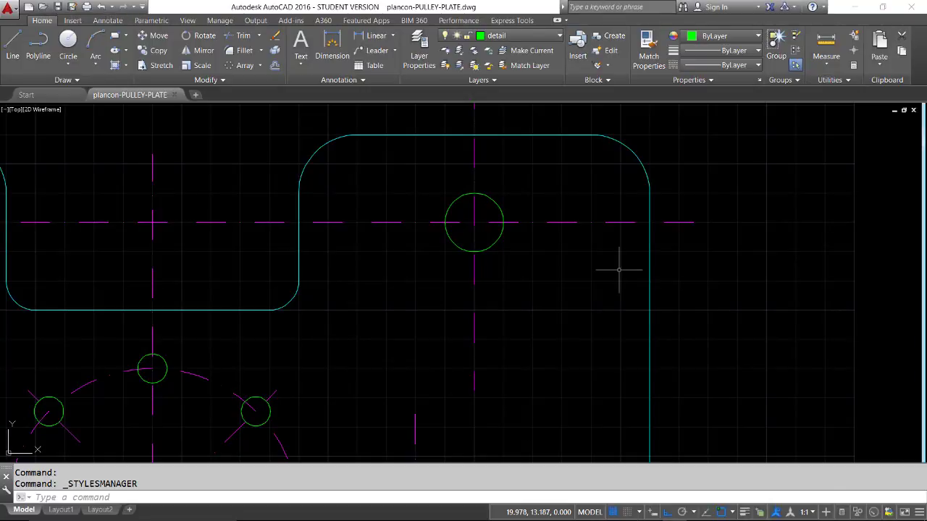
- Zoom the drawing with the All option to display the whole pulley plate
{"action": "type", "text": "zoom"}
{"action": "key", "text": "Return"}
{"action": "type", "text": "a"}
{"action": "key", "text": "Return"}
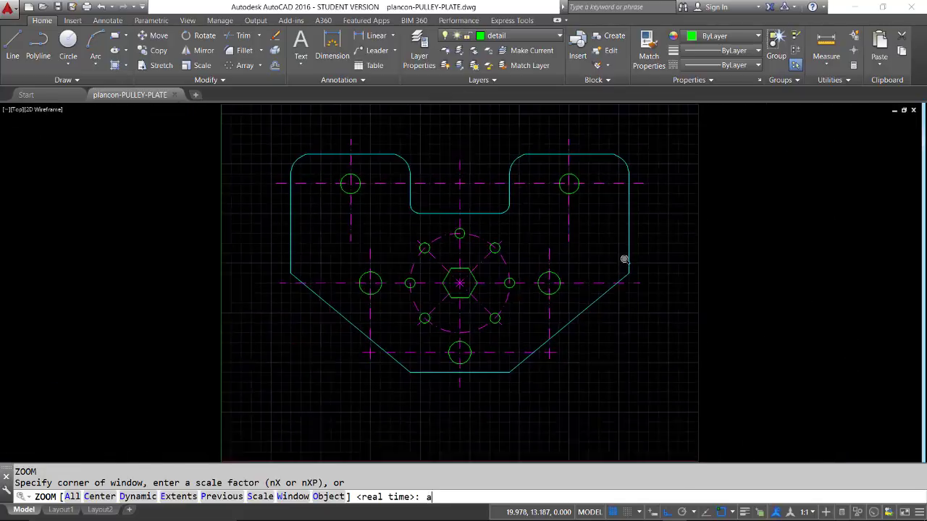
{"action": "key", "text": "Return"}
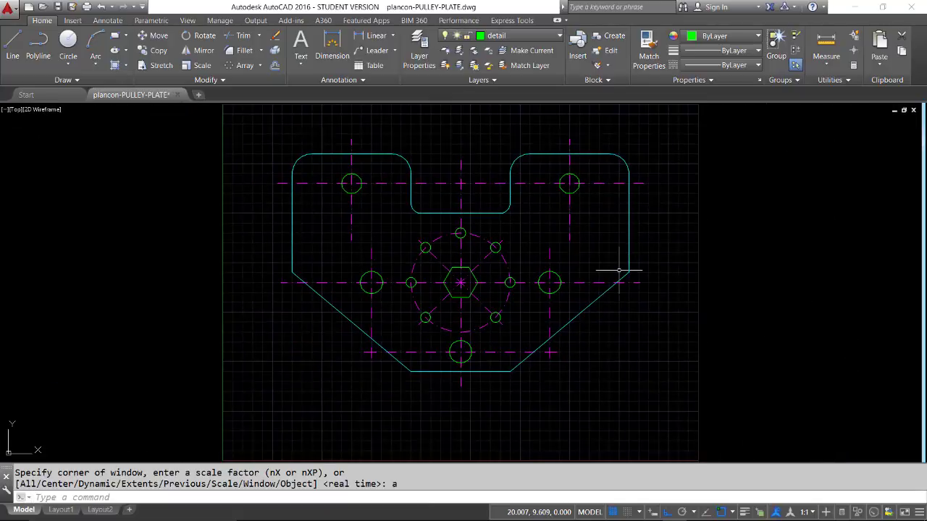